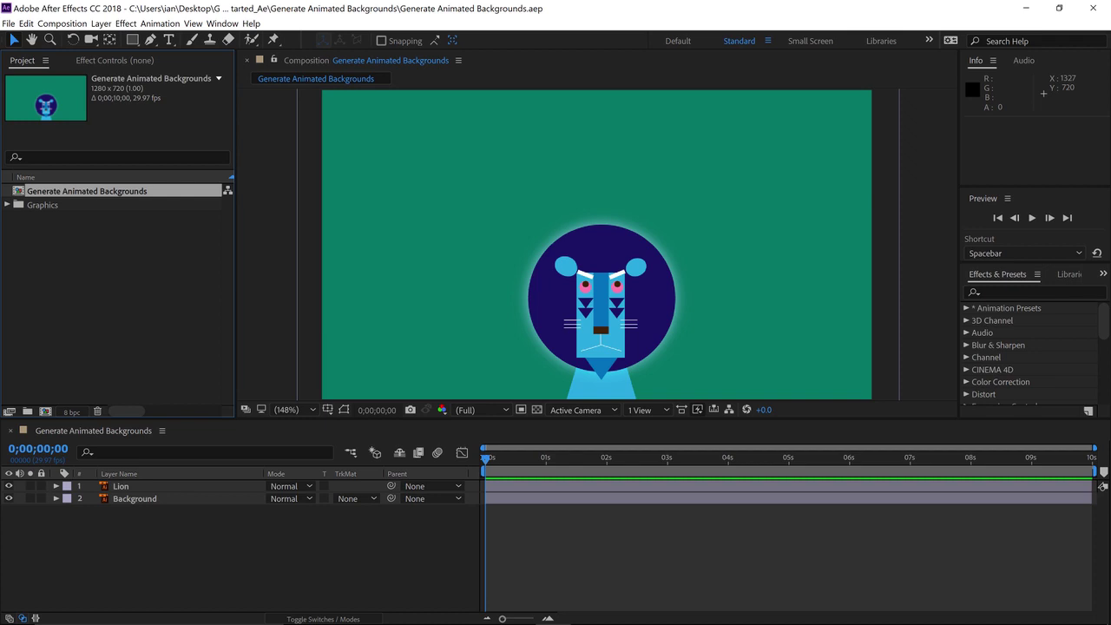
Step: Create a white solid layer 20 px wide and as tall as the composition, 720 px
{"action": "left_click", "coordinate": [297, 519]}
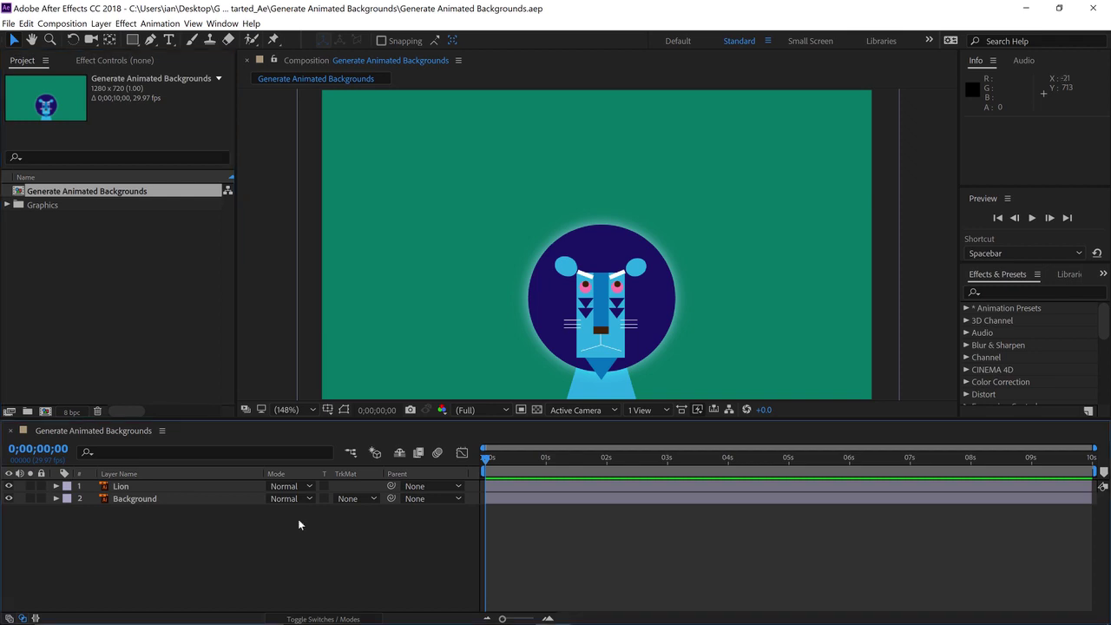
{"action": "left_click", "coordinate": [101, 23]}
{"action": "mouse_move", "coordinate": [105, 40]}
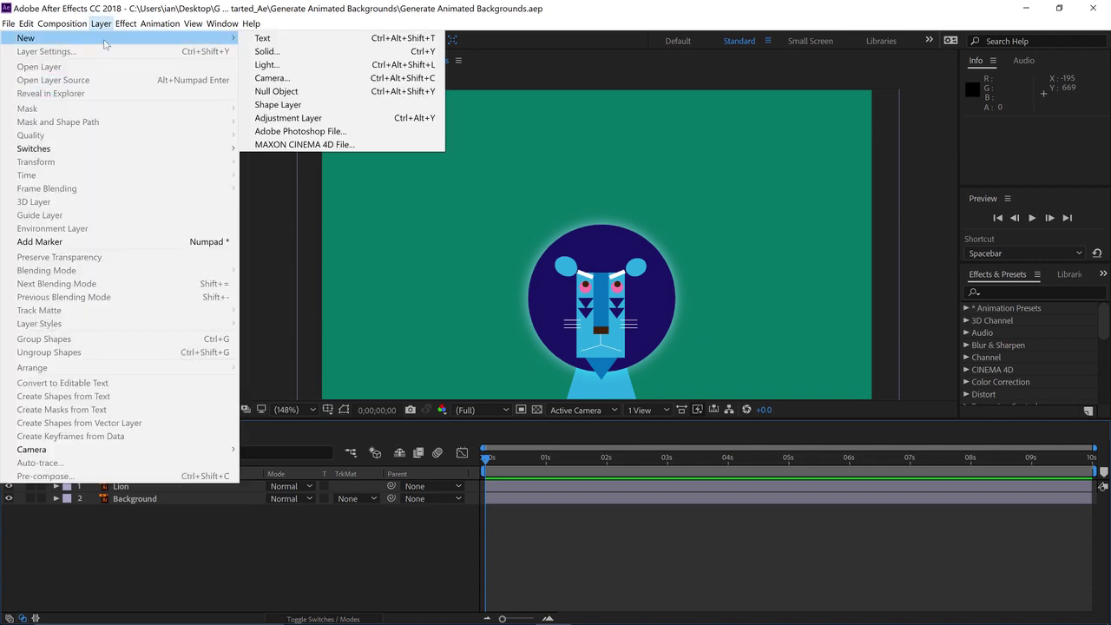
{"action": "left_click", "coordinate": [268, 51]}
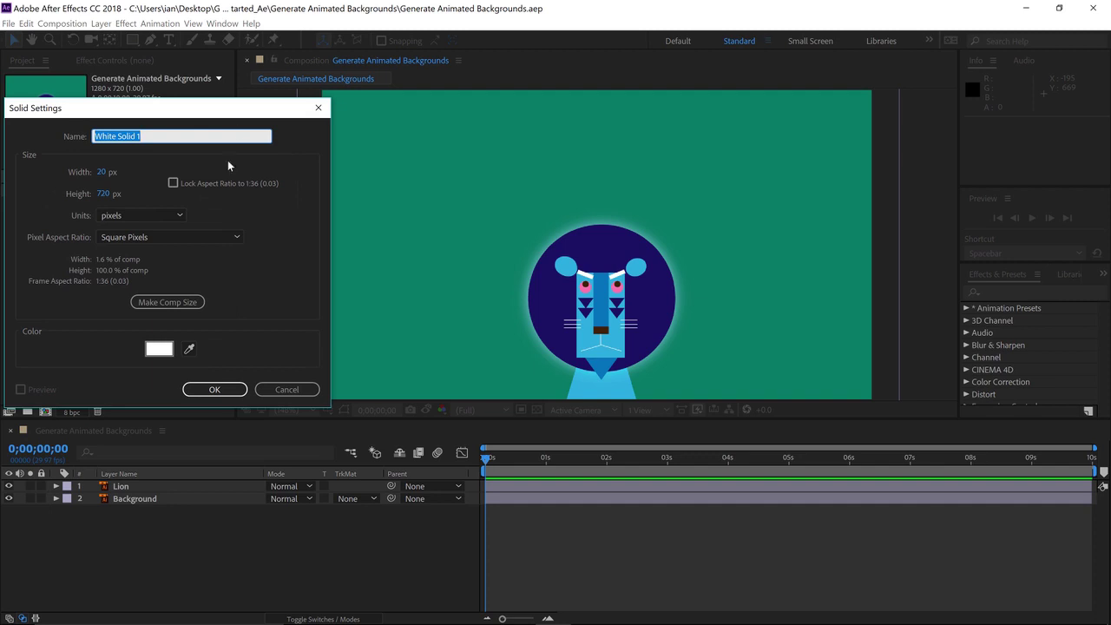
{"action": "left_click", "coordinate": [185, 303]}
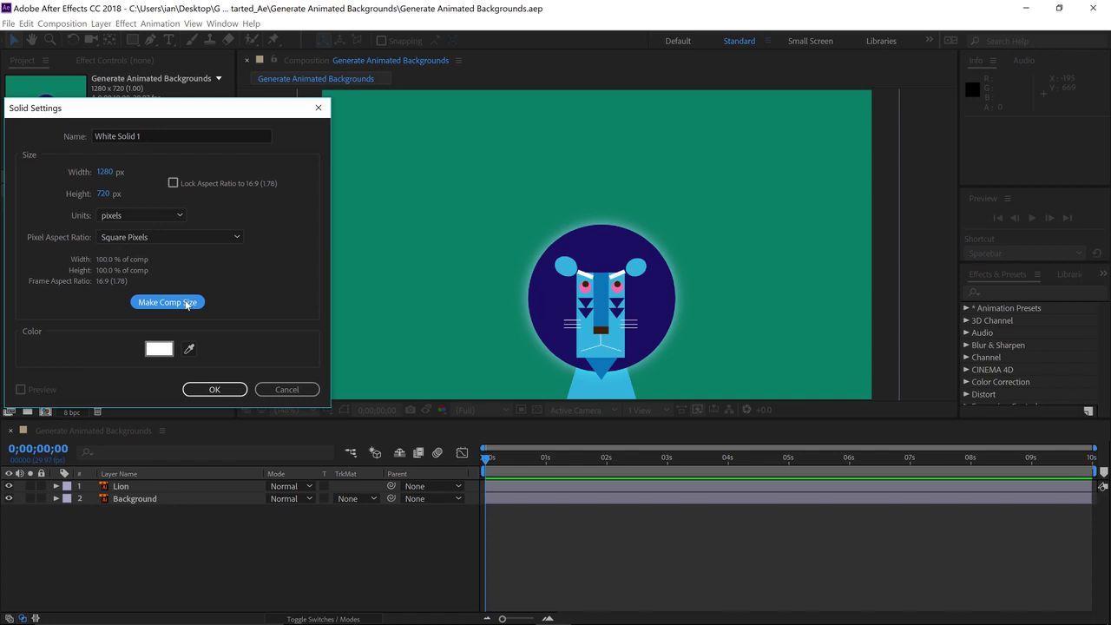
{"action": "left_click", "coordinate": [105, 172]}
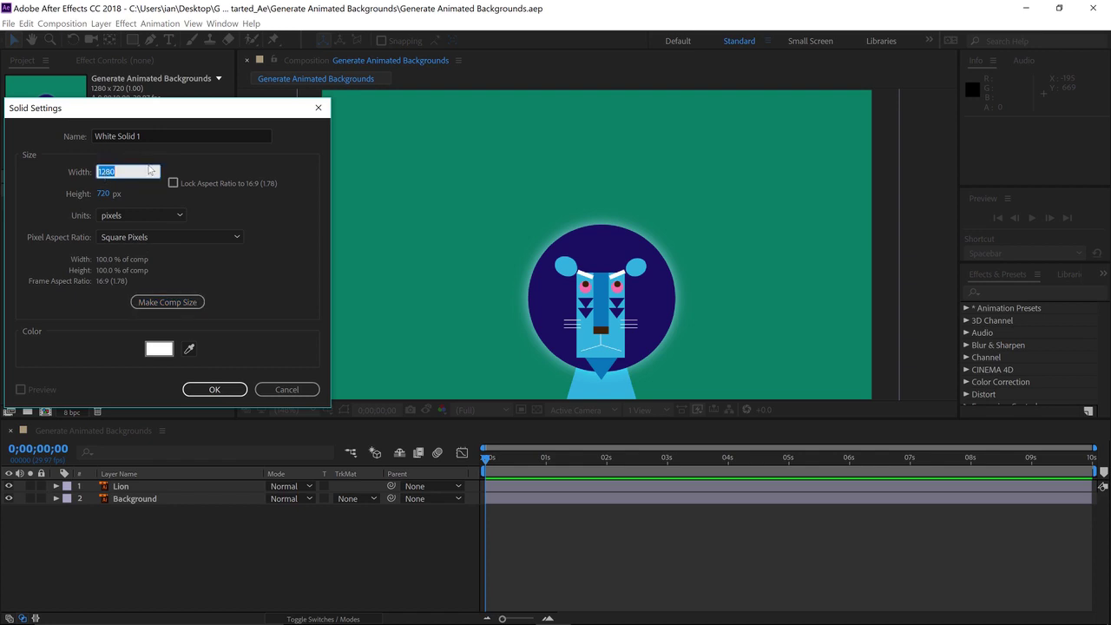
{"action": "type", "text": "20"}
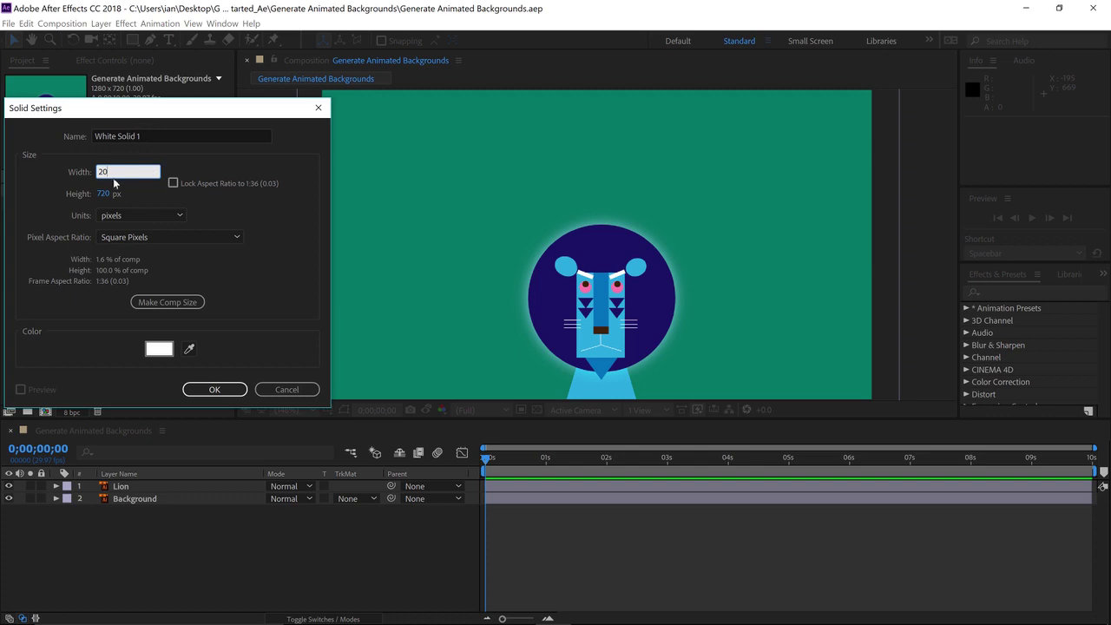
{"action": "left_click", "coordinate": [208, 392]}
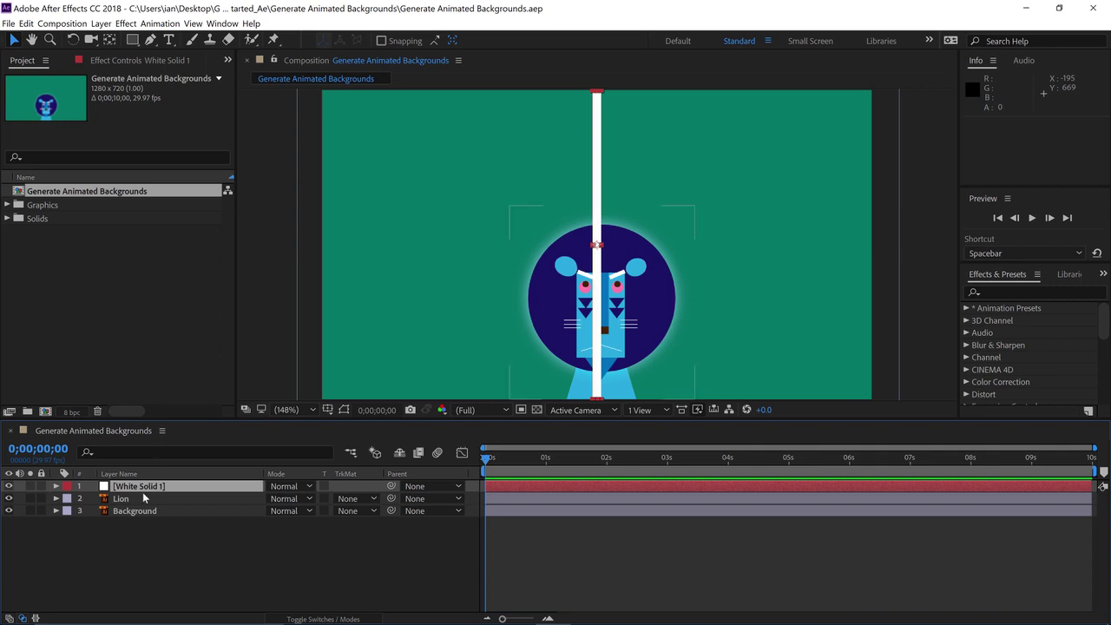
Step: Apply the Checkerboard generate effect to the white solid
{"action": "left_click", "coordinate": [126, 24]}
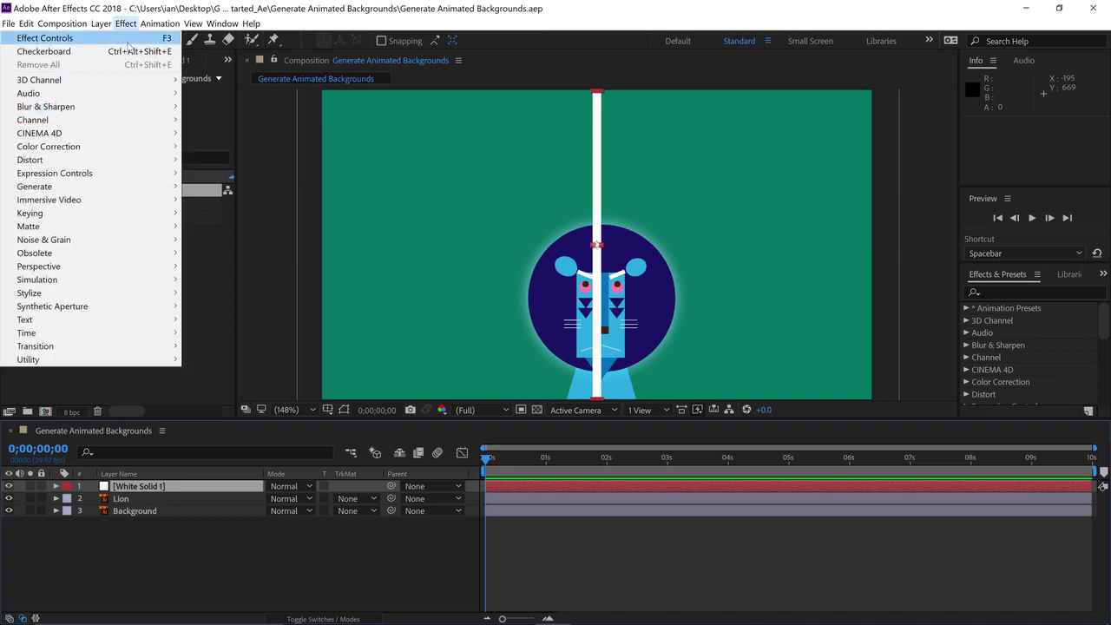
{"action": "mouse_move", "coordinate": [130, 193]}
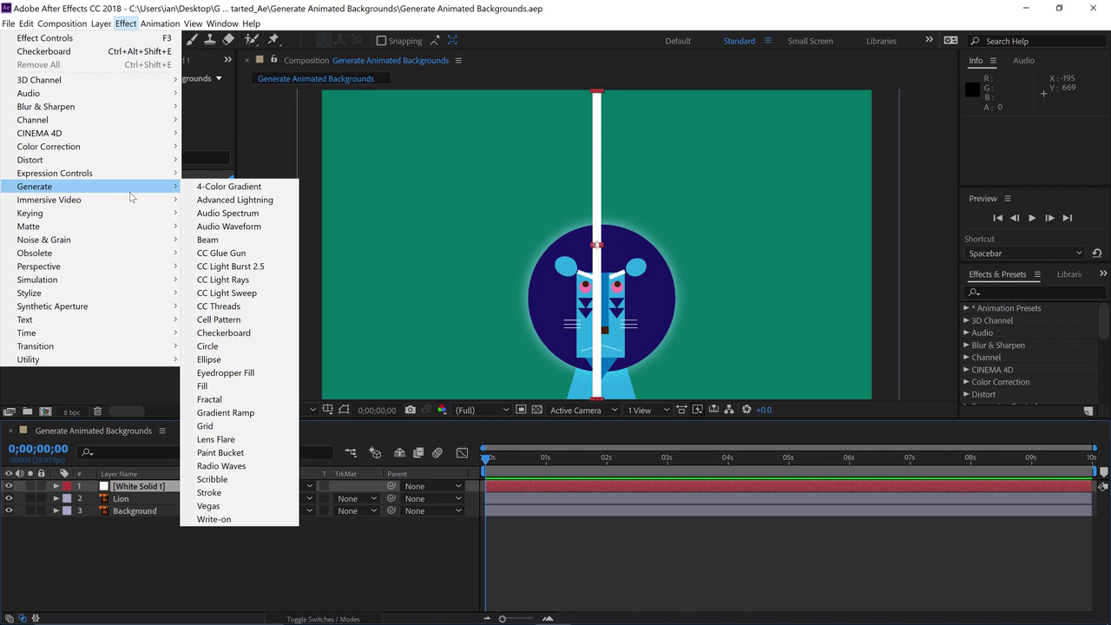
{"action": "left_click", "coordinate": [236, 334]}
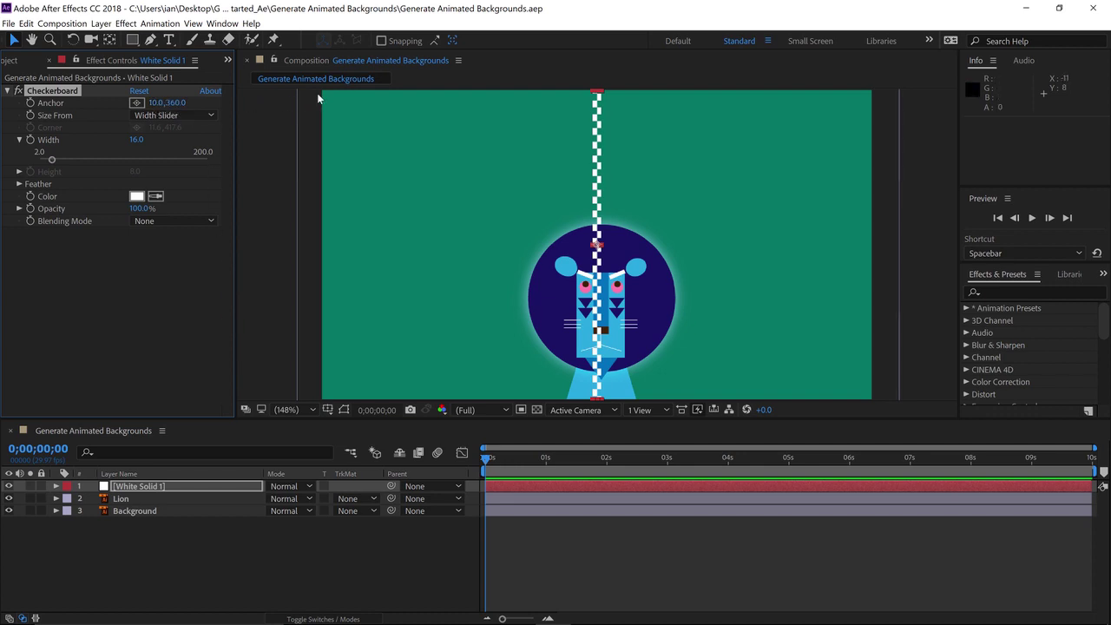
Step: Set the Checkerboard effect's anchor to -1, 0 and its width to 25
{"action": "left_click", "coordinate": [155, 103]}
{"action": "key", "text": "BackSpace"}
{"action": "type", "text": "-1"}
{"action": "key", "text": "Tab"}
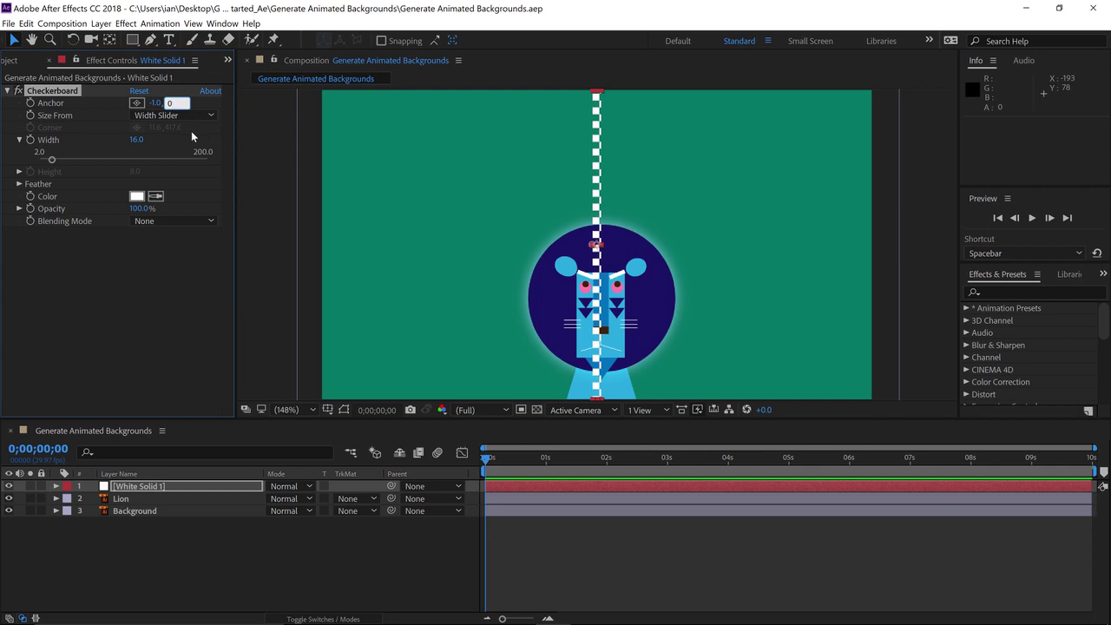
{"action": "key", "text": "Tab"}
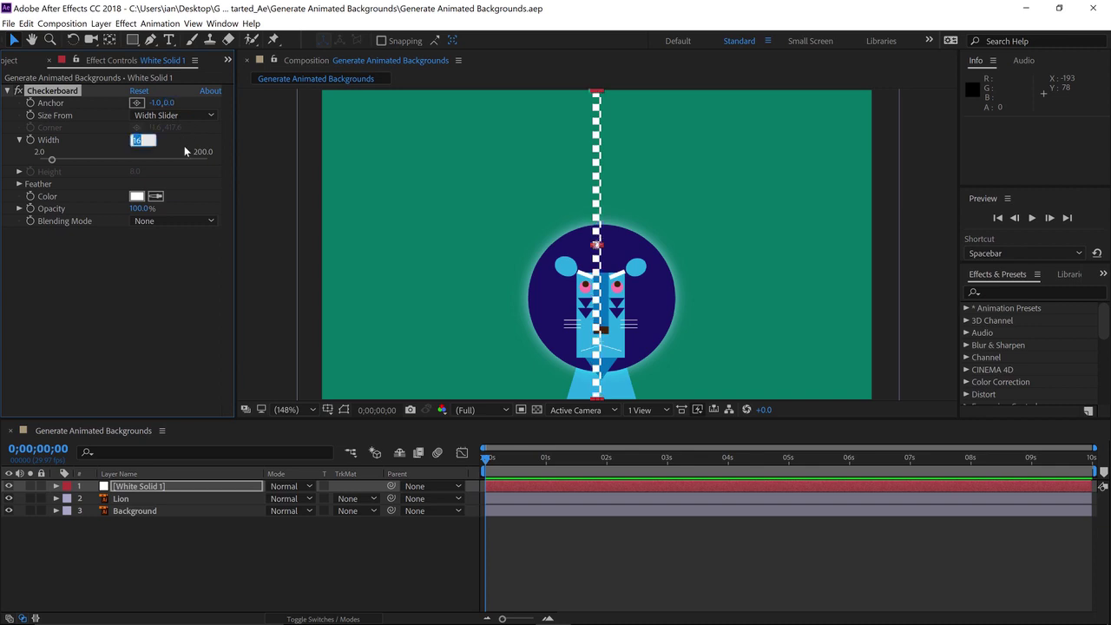
{"action": "type", "text": "25"}
{"action": "key", "text": "Return"}
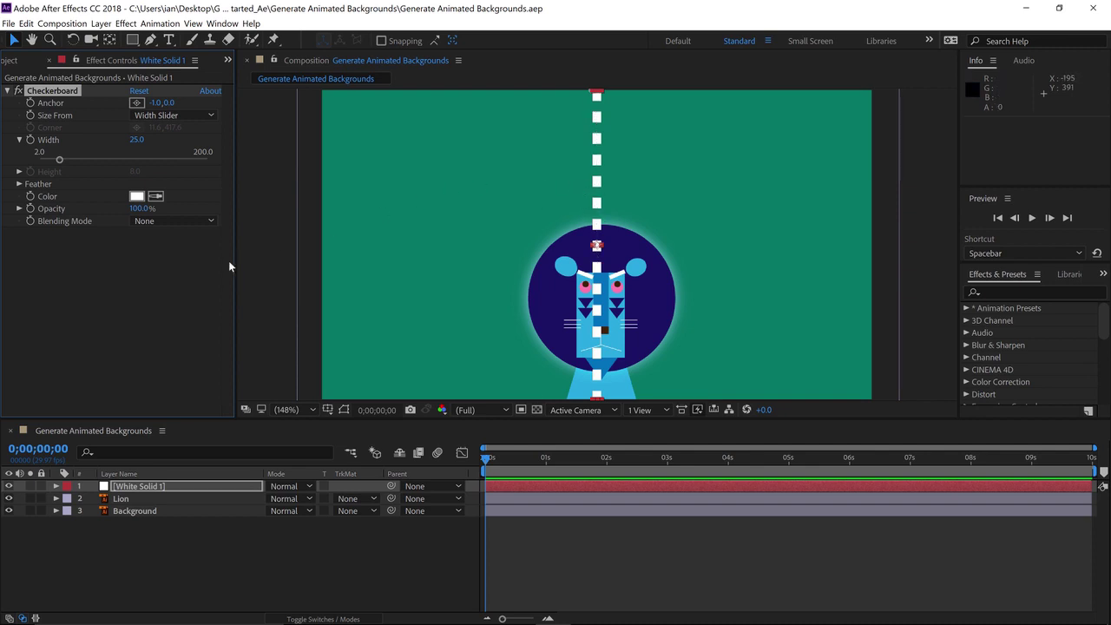
Step: Move the white solid beneath the Lion layer and, with scale proportions unlinked, stretch it horizontally to 7110% to fill the frame with stripes
{"action": "left_click", "coordinate": [131, 489]}
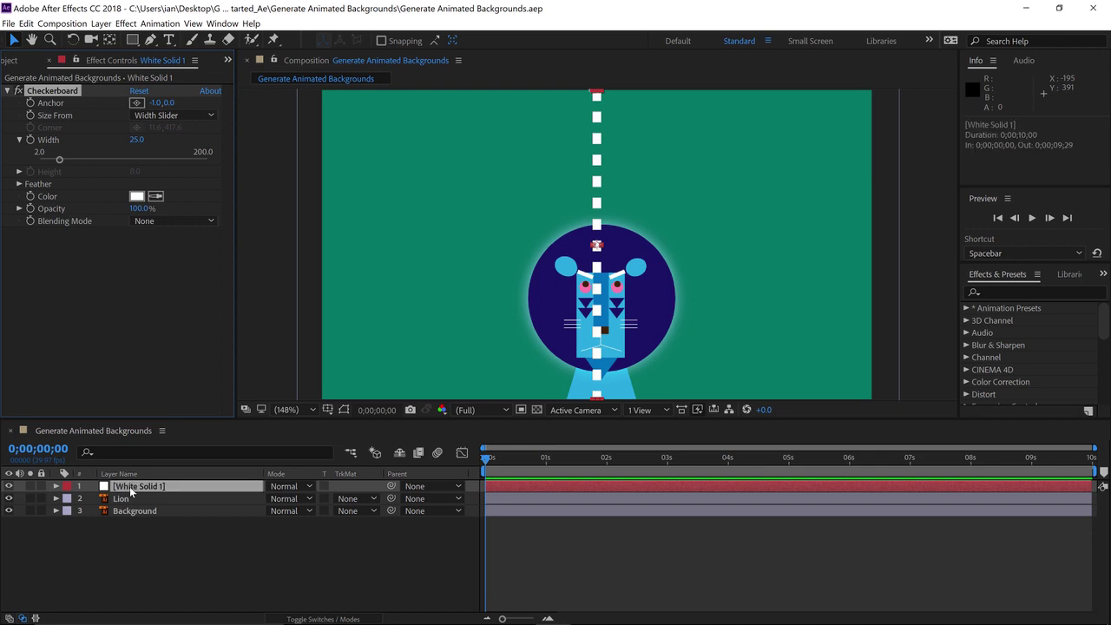
{"action": "left_click_drag", "start_coordinate": [132, 491], "coordinate": [132, 506]}
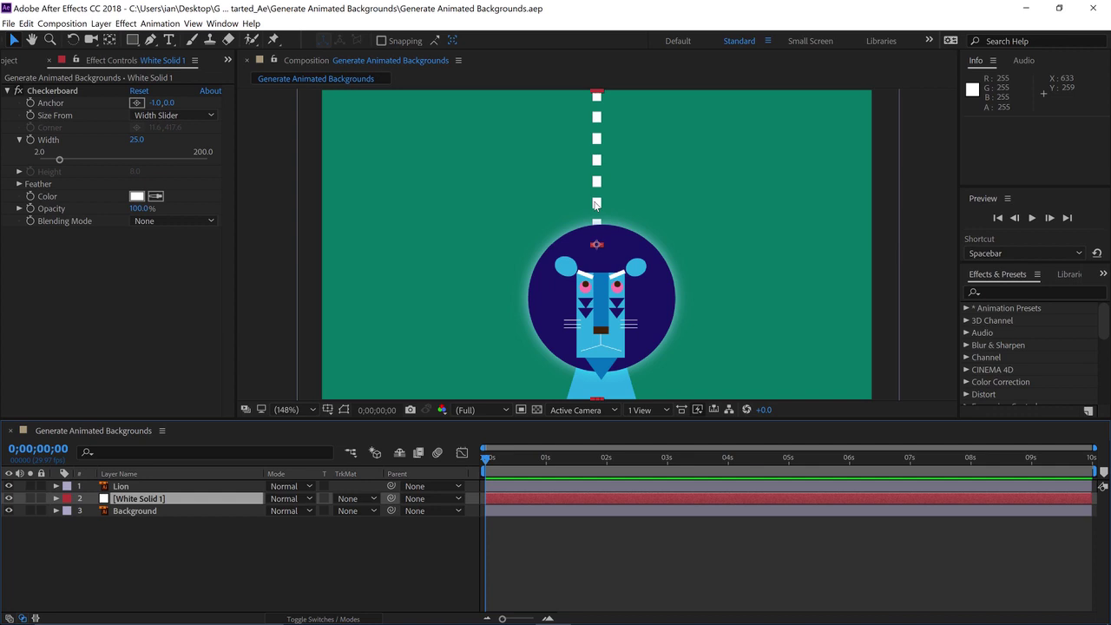
{"action": "key", "text": "s"}
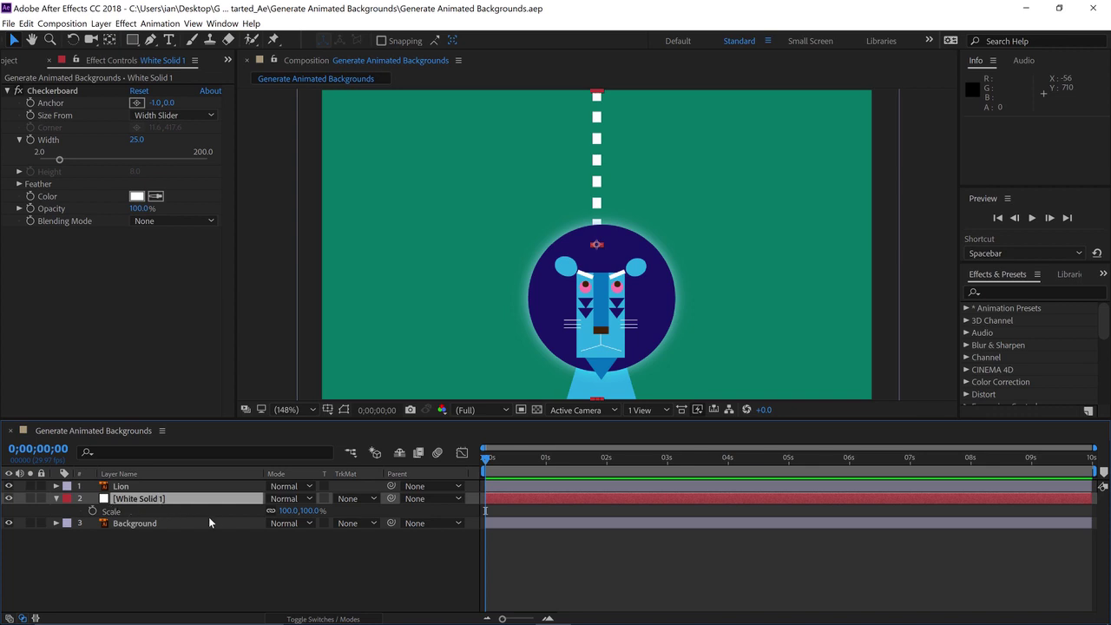
{"action": "left_click", "coordinate": [271, 511]}
{"action": "left_click_drag", "start_coordinate": [288, 513], "coordinate": [1060, 513]}
{"action": "left_click_drag", "start_coordinate": [620, 476], "coordinate": [753, 469]}
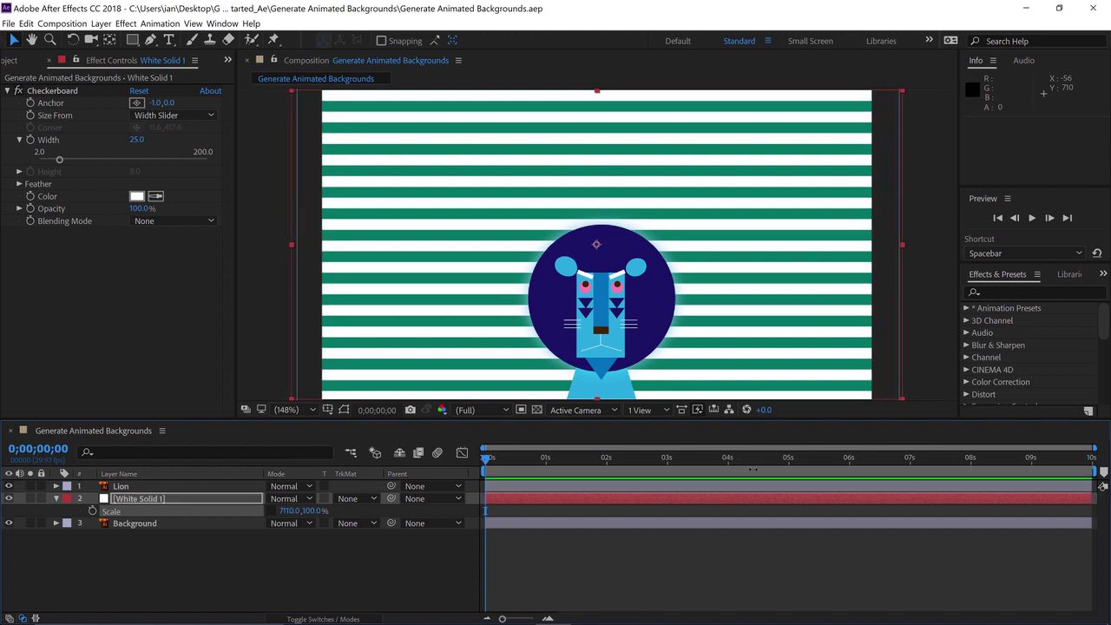
Step: Lower the striped white solid's opacity to 21%
{"action": "left_click", "coordinate": [142, 504]}
{"action": "key", "text": "t"}
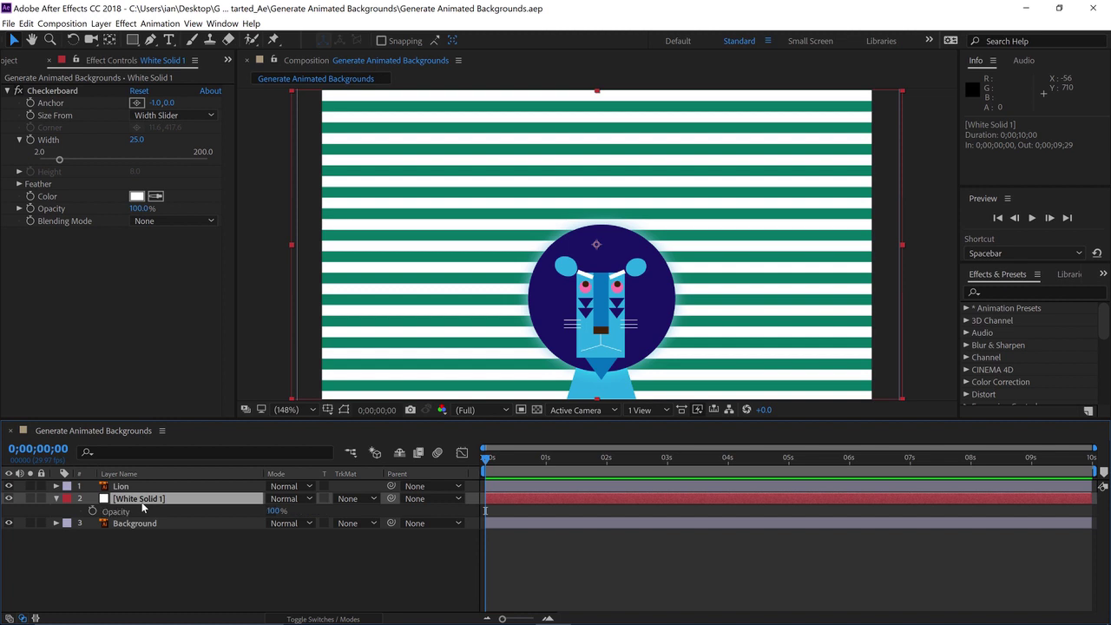
{"action": "left_click_drag", "start_coordinate": [274, 511], "coordinate": [224, 512]}
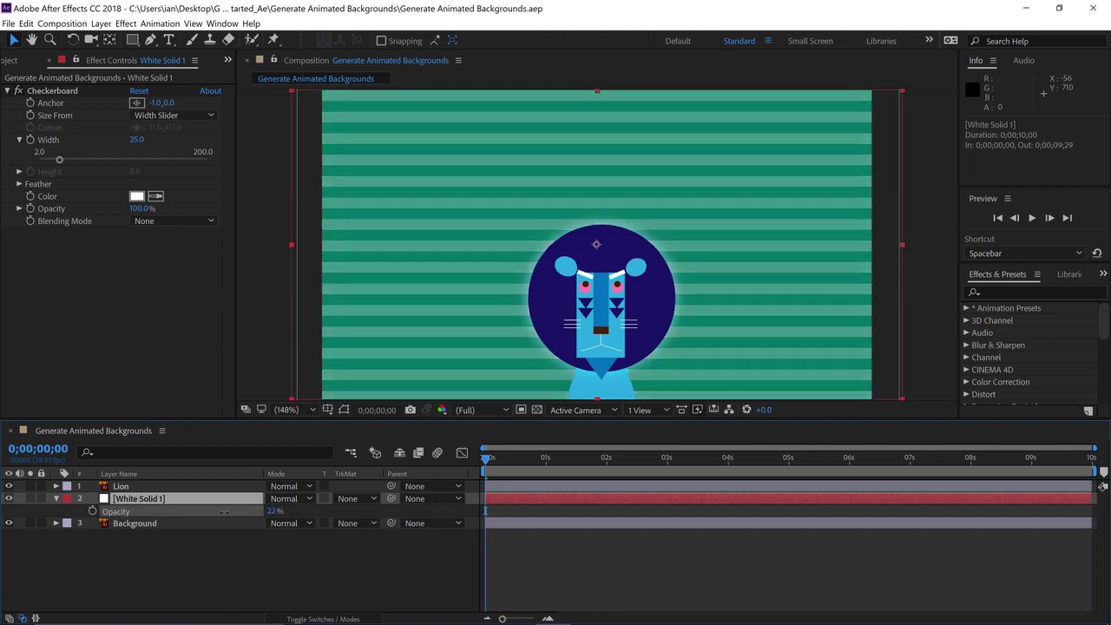
{"action": "left_click", "coordinate": [236, 547]}
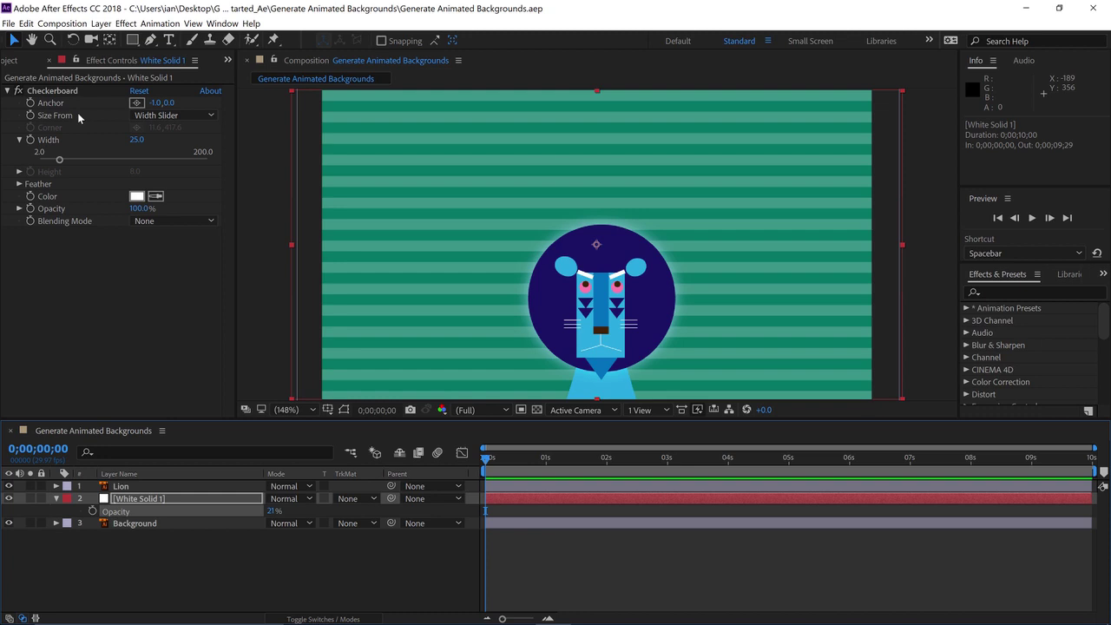
Step: Keyframe the Checkerboard anchor from the first frame to a vertical value of 200 at 0;00;09;29, and preview the stripe motion
{"action": "left_click", "coordinate": [30, 104]}
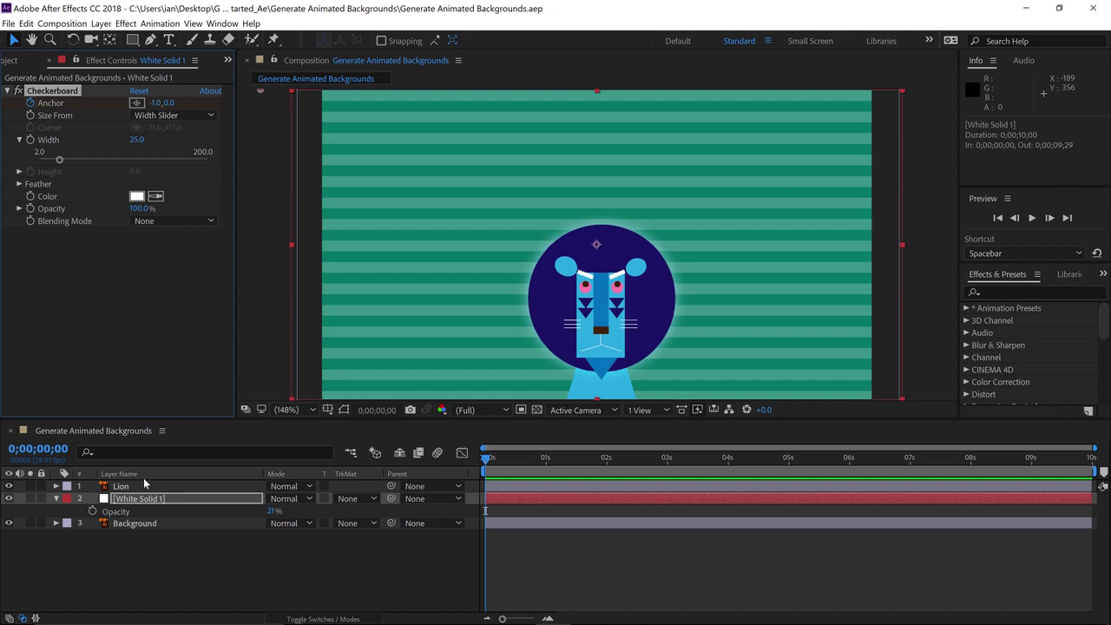
{"action": "key", "text": "End"}
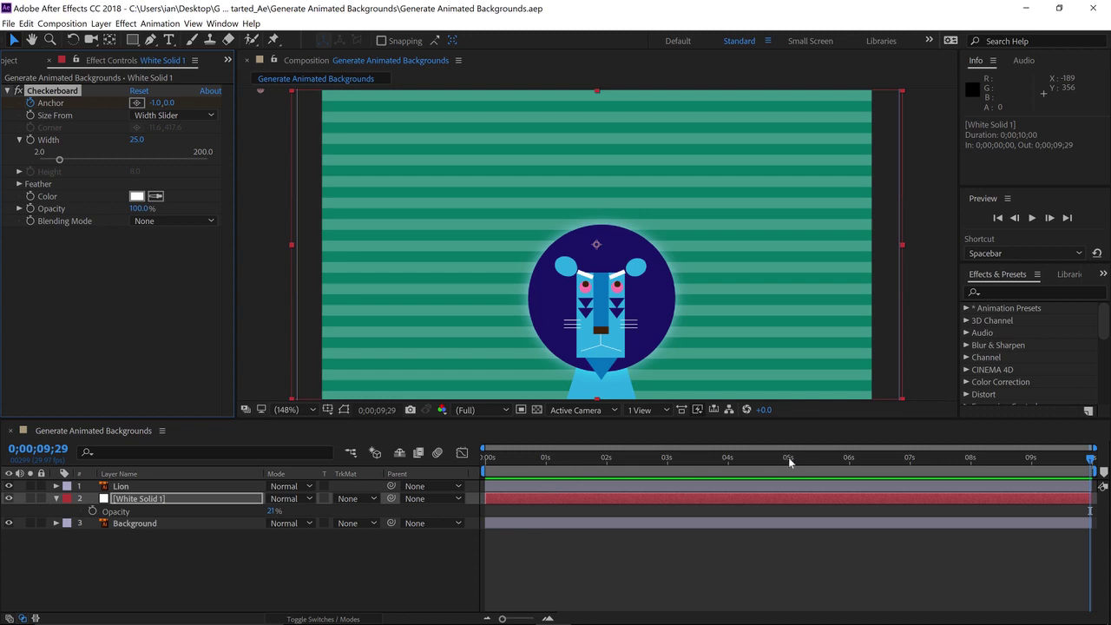
{"action": "left_click", "coordinate": [65, 455]}
{"action": "left_click", "coordinate": [169, 104]}
{"action": "type", "text": "200"}
{"action": "key", "text": "Return"}
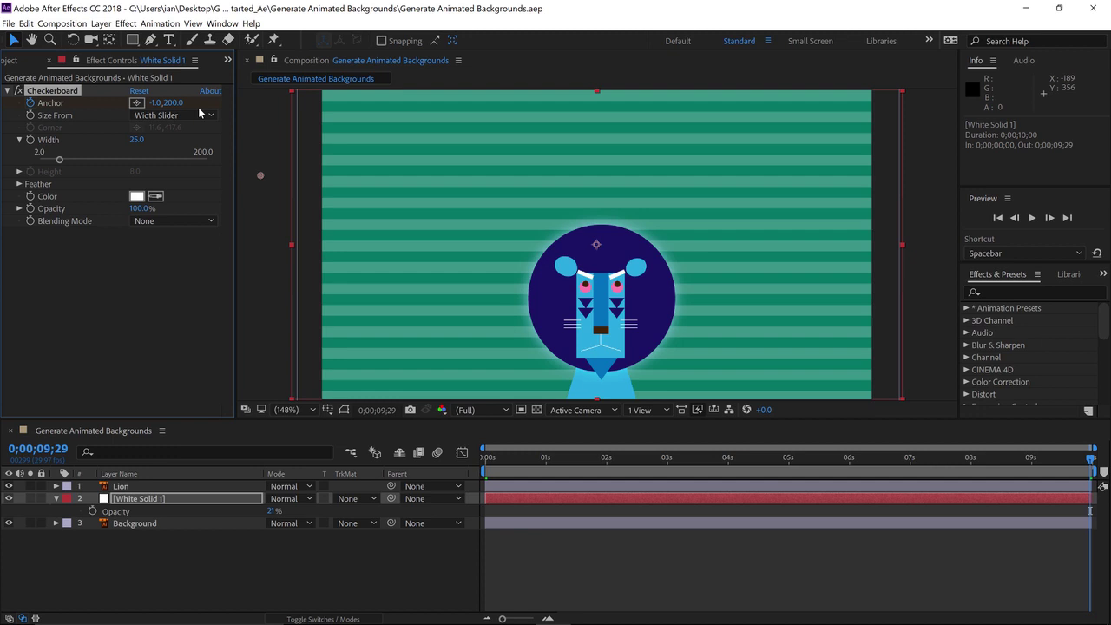
{"action": "key", "text": "space"}
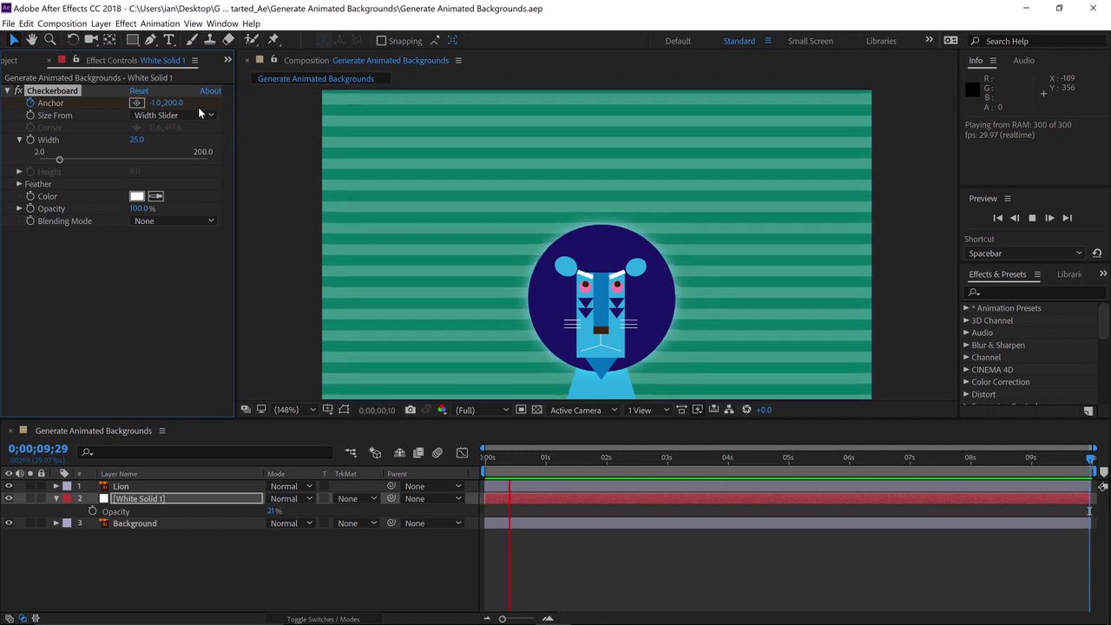
{"action": "key", "text": "space"}
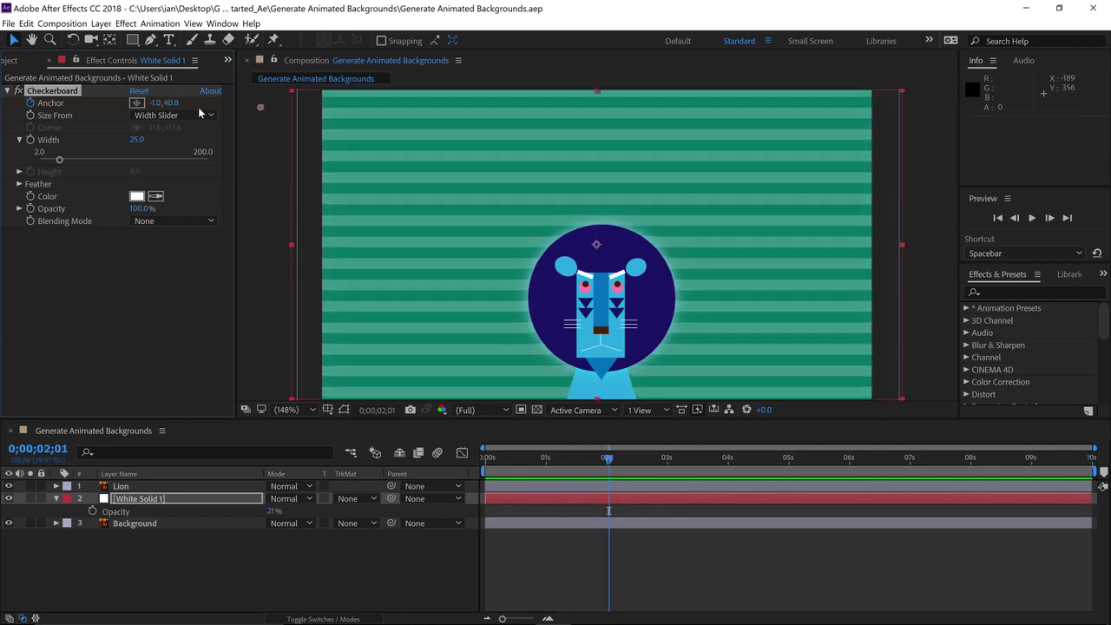
Step: Reveal the white solid's keyframes, shift the last Checkerboard anchor keyframe one frame later to 0;00;10;00, and preview the loop
{"action": "left_click", "coordinate": [130, 500]}
{"action": "key", "text": "u"}
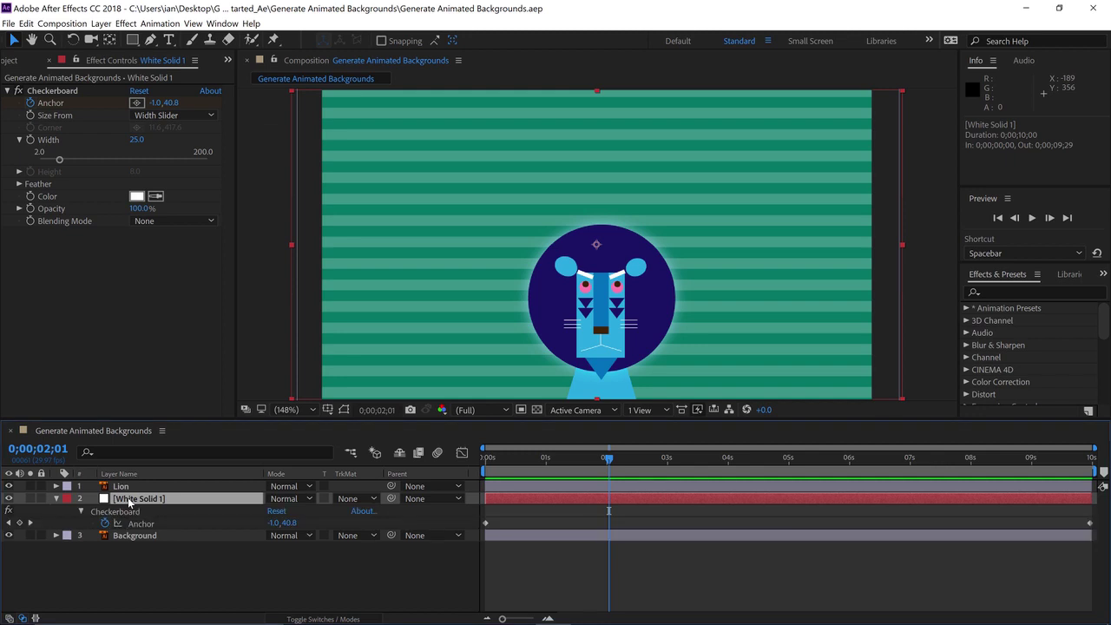
{"action": "key", "text": "Home"}
{"action": "key", "text": "End"}
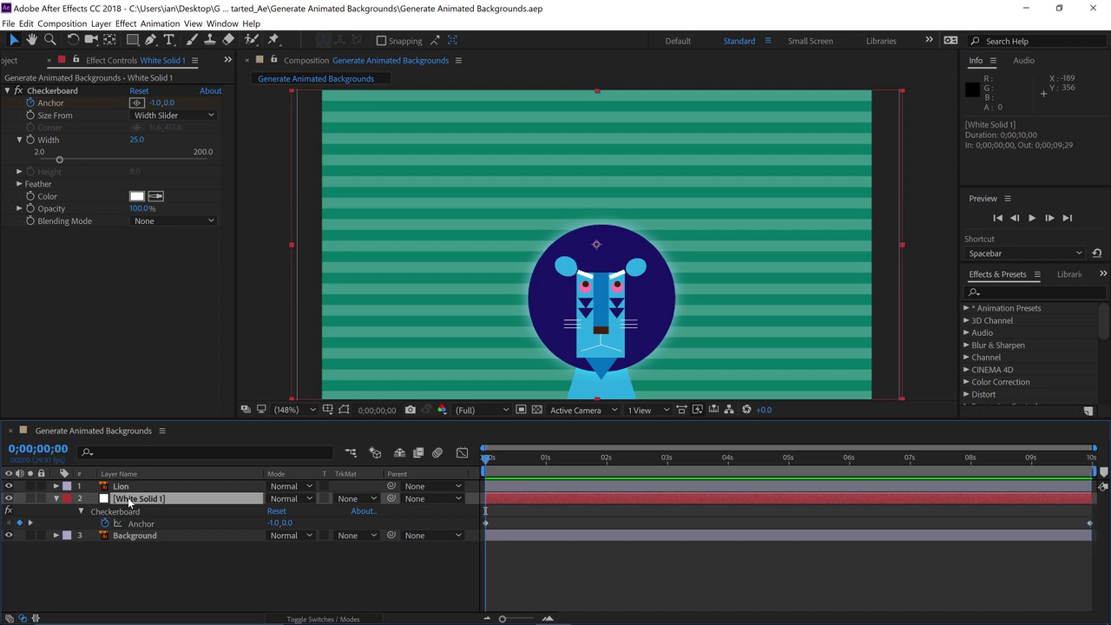
{"action": "key", "text": "Return"}
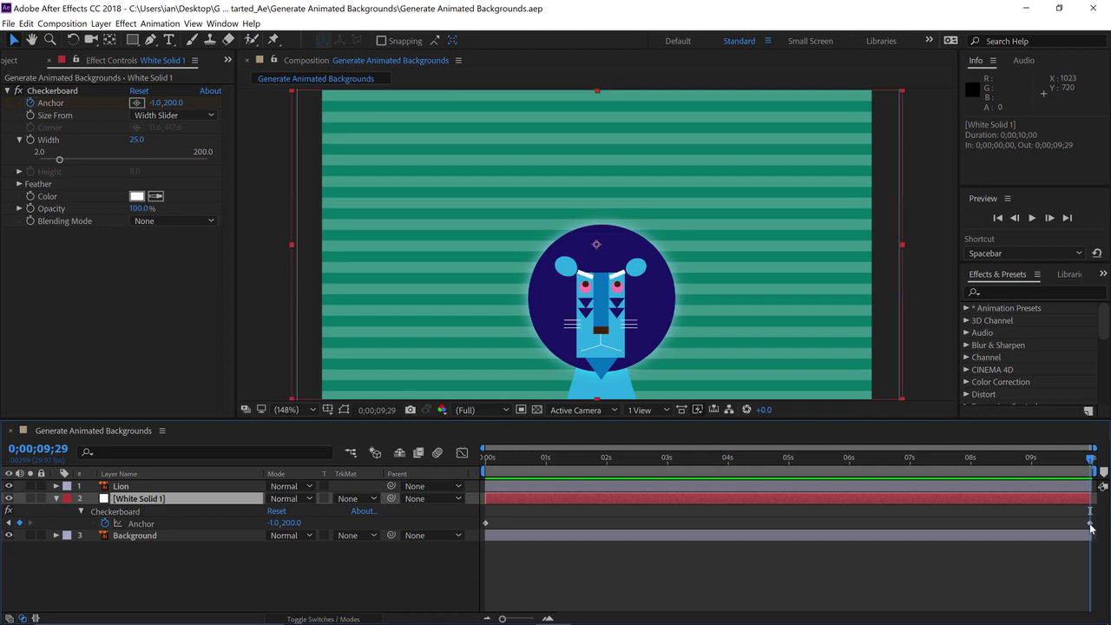
{"action": "left_click_drag", "start_coordinate": [1091, 527], "coordinate": [1093, 530]}
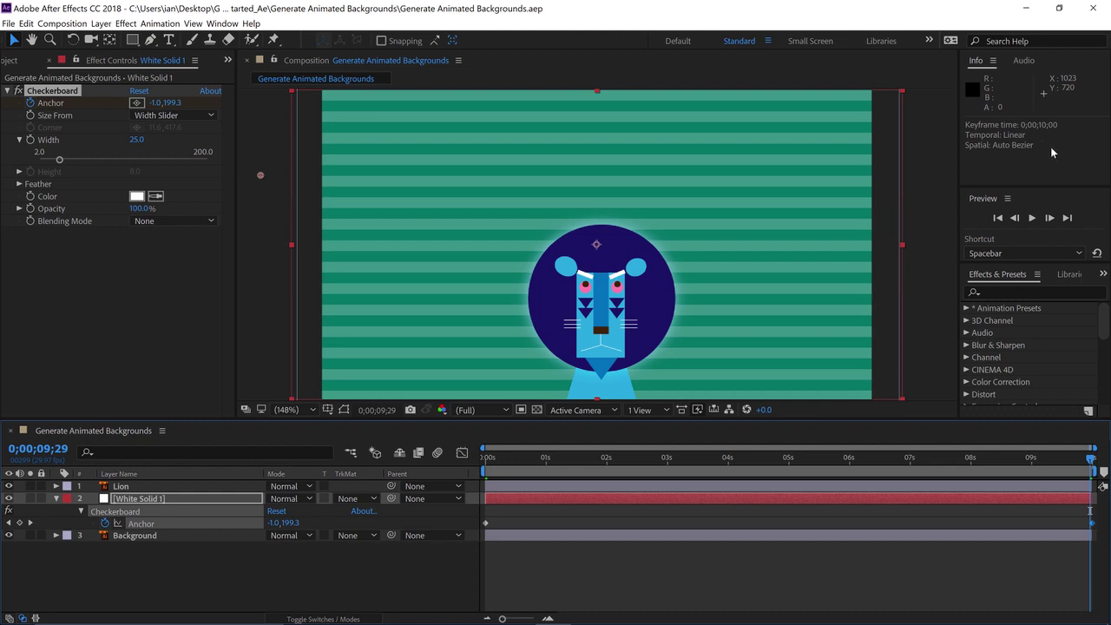
{"action": "key", "text": "space"}
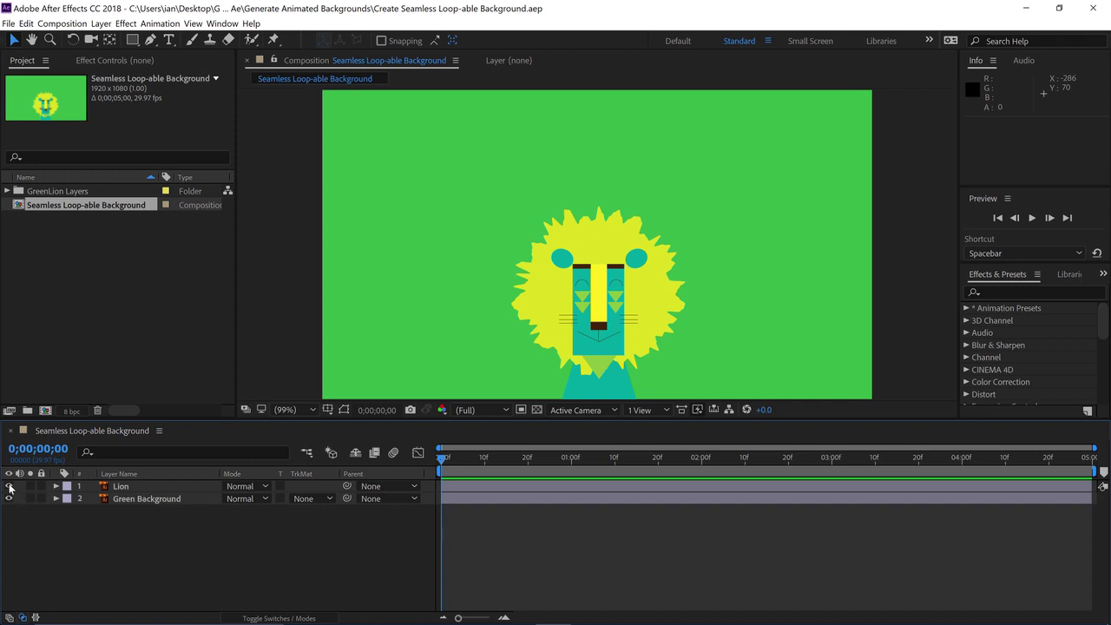
Step: Toggle the Lion and Green Background layers off and on to check what each one contains
{"action": "left_click", "coordinate": [9, 487]}
{"action": "left_click", "coordinate": [8, 487]}
{"action": "left_click", "coordinate": [8, 501]}
{"action": "left_click", "coordinate": [9, 500]}
Step: Create a composition-sized solid above the Green Background layer, with its color sampled from the green backdrop
{"action": "left_click", "coordinate": [117, 502]}
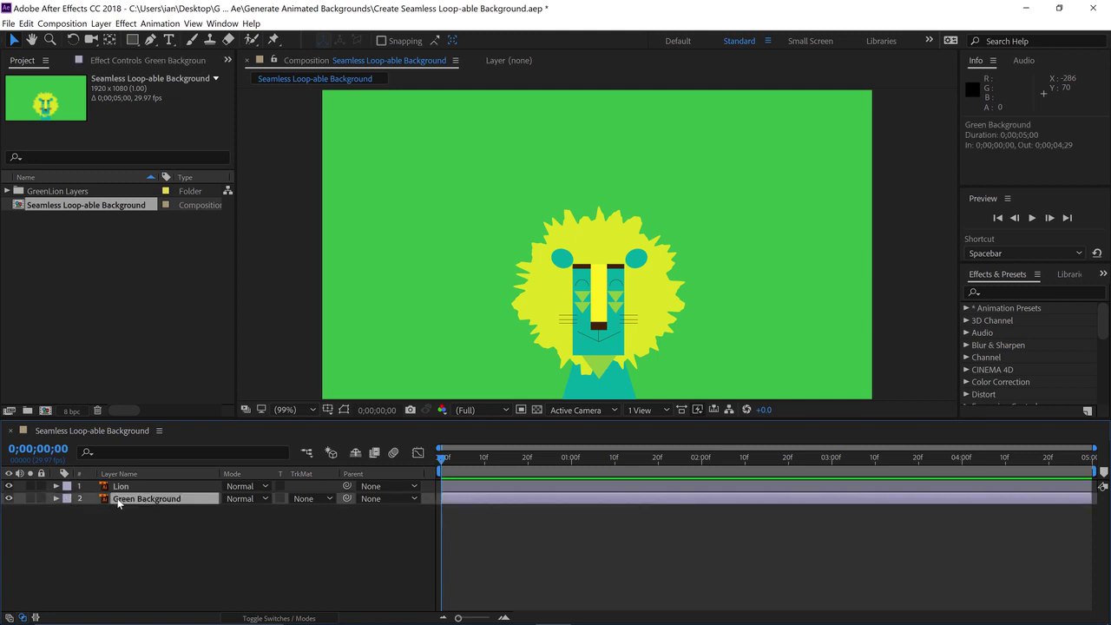
{"action": "left_click", "coordinate": [101, 24]}
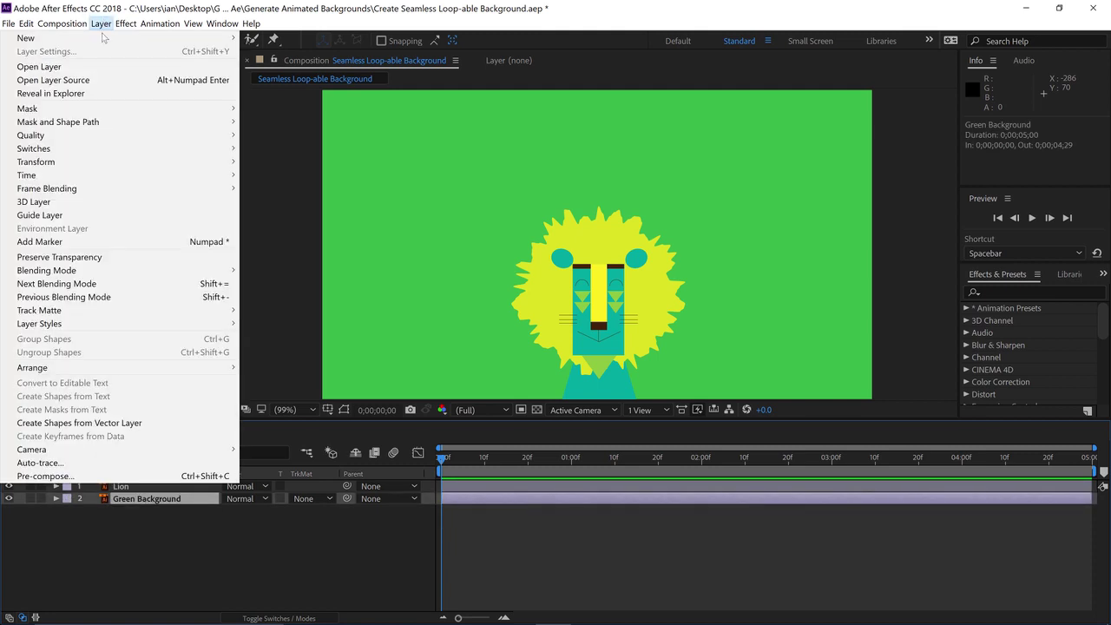
{"action": "mouse_move", "coordinate": [102, 37]}
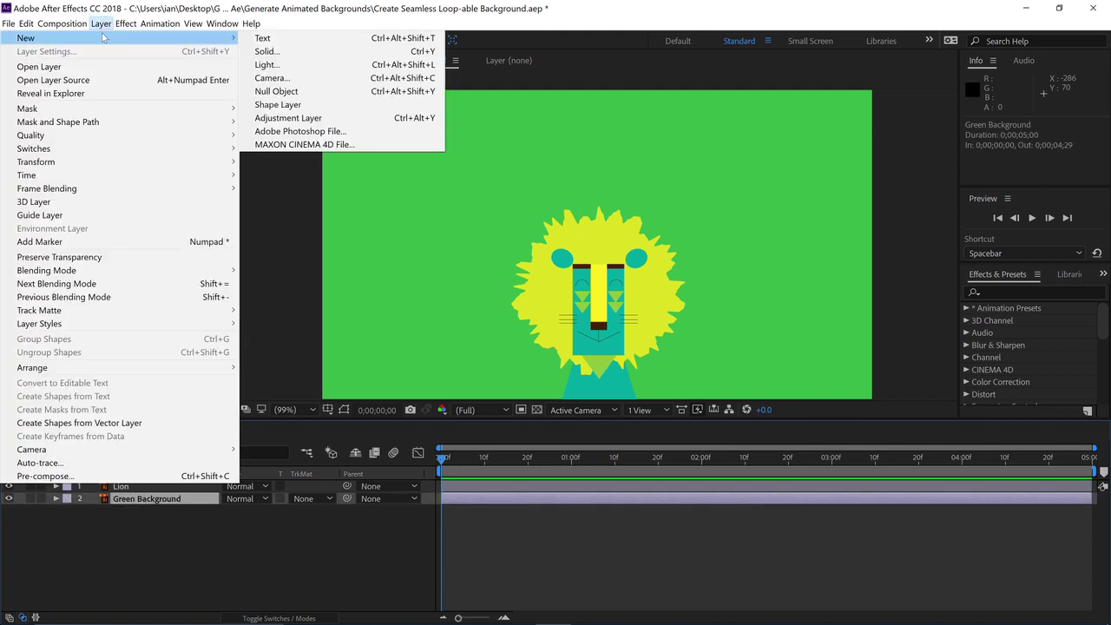
{"action": "left_click", "coordinate": [265, 53]}
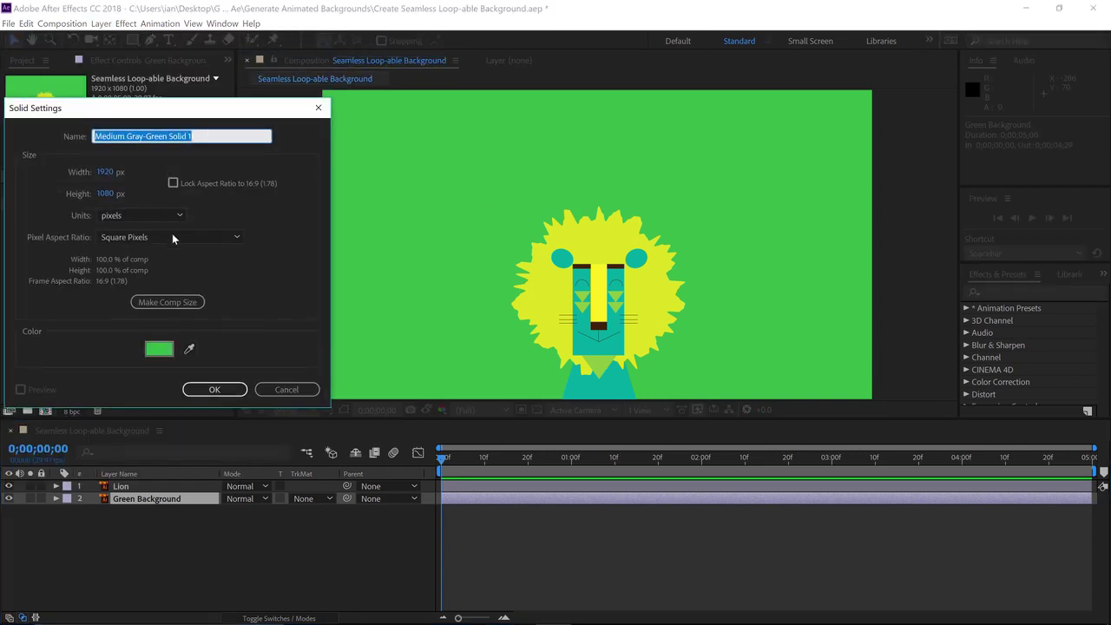
{"action": "left_click", "coordinate": [173, 304]}
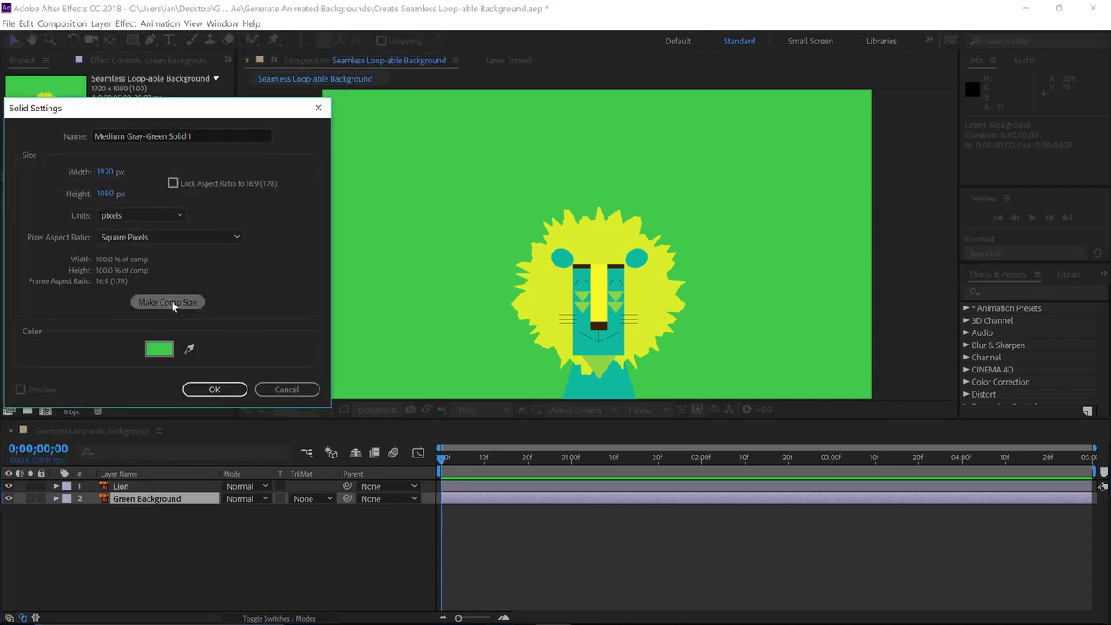
{"action": "left_click", "coordinate": [190, 350]}
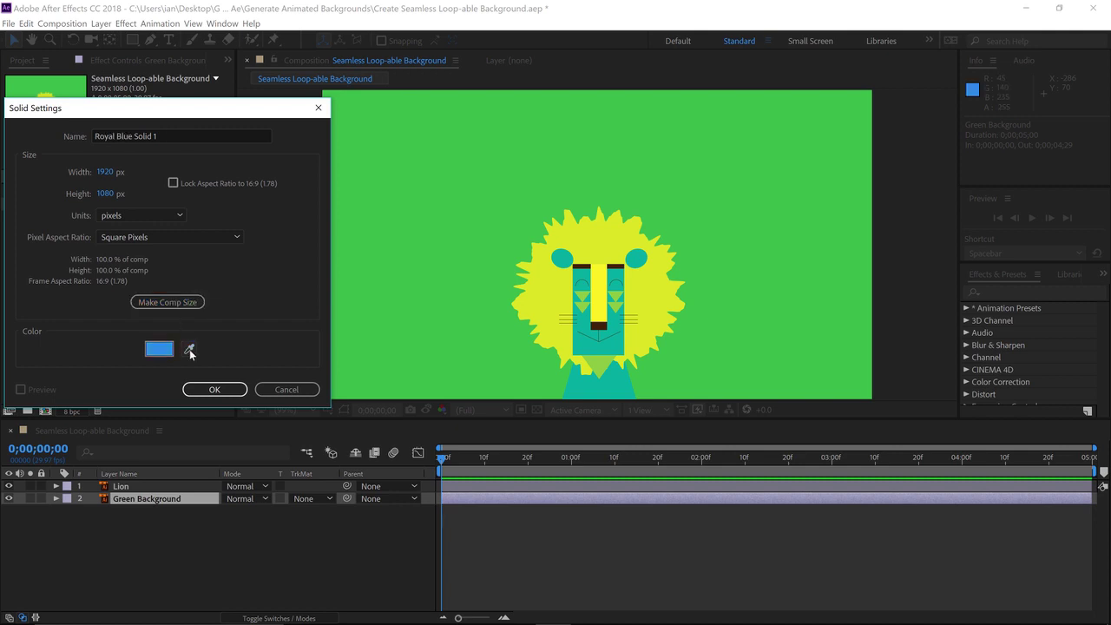
{"action": "left_click", "coordinate": [387, 235]}
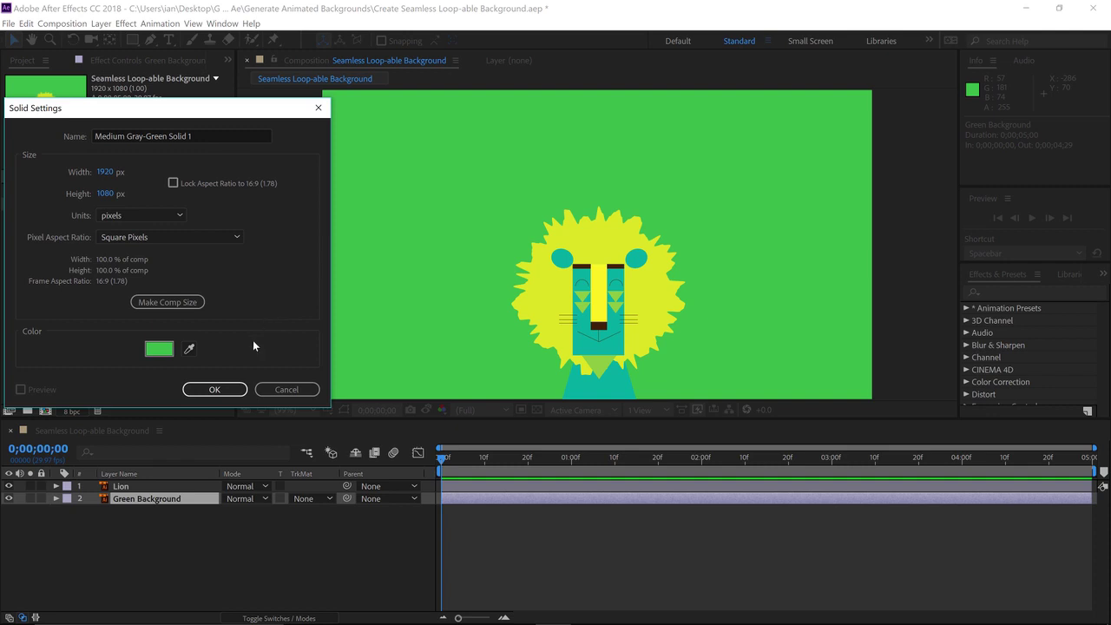
{"action": "left_click", "coordinate": [215, 389]}
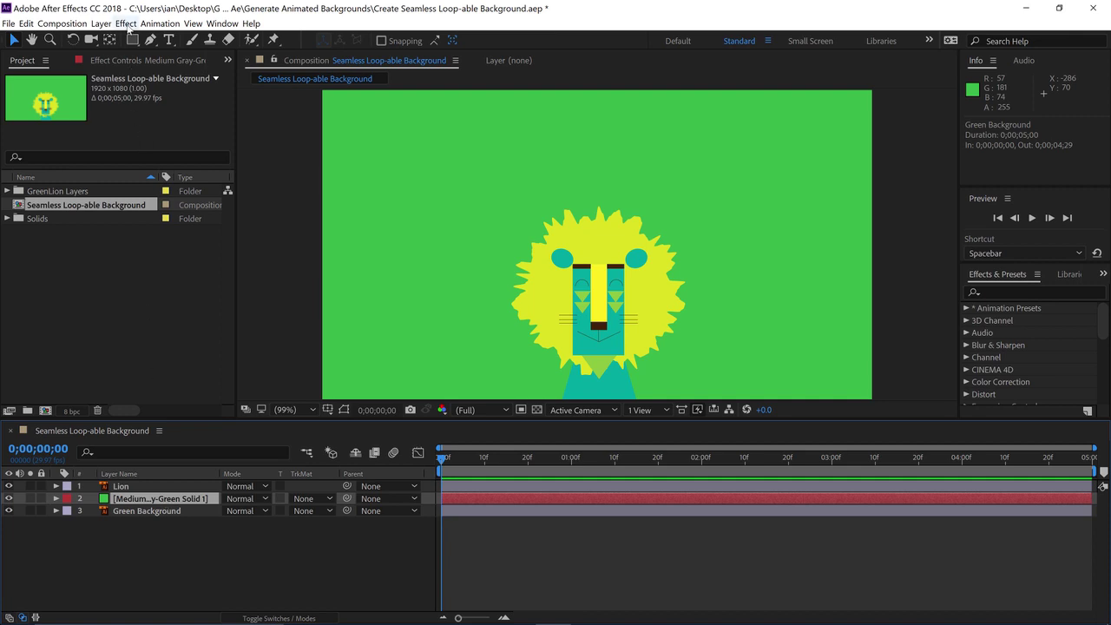
Step: Apply the Cell Pattern effect to the new green solid
{"action": "left_click", "coordinate": [127, 24]}
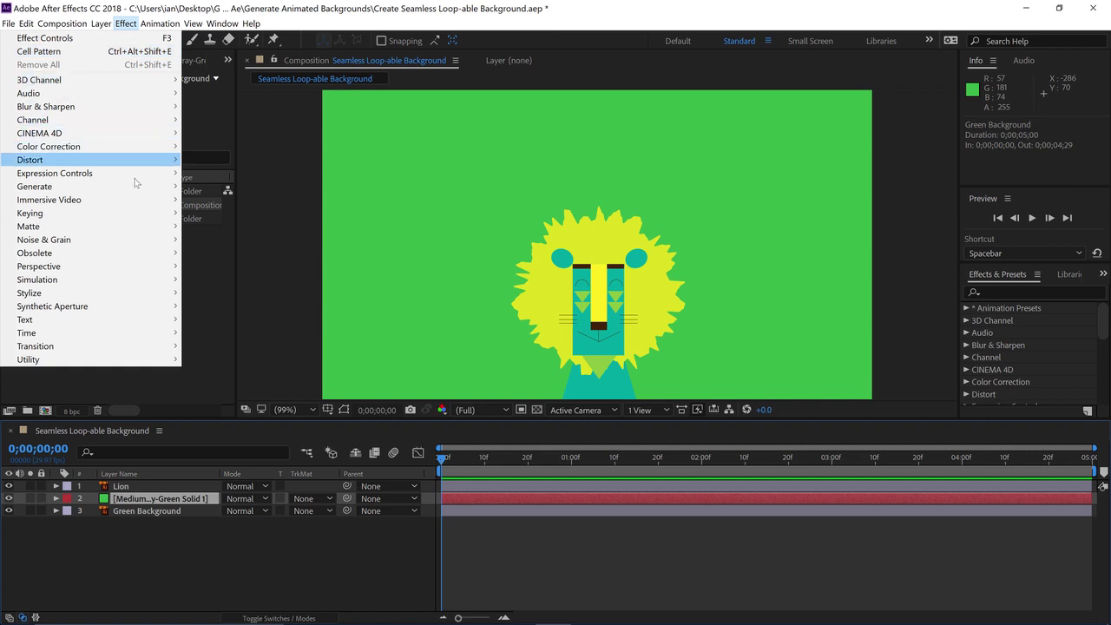
{"action": "mouse_move", "coordinate": [134, 189]}
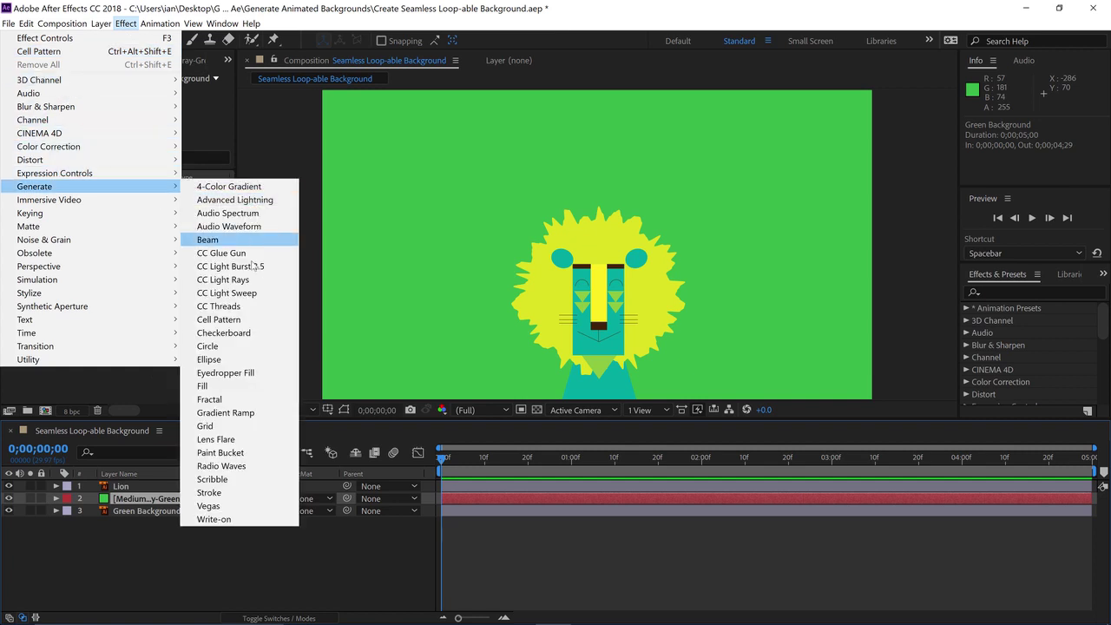
{"action": "left_click", "coordinate": [249, 323]}
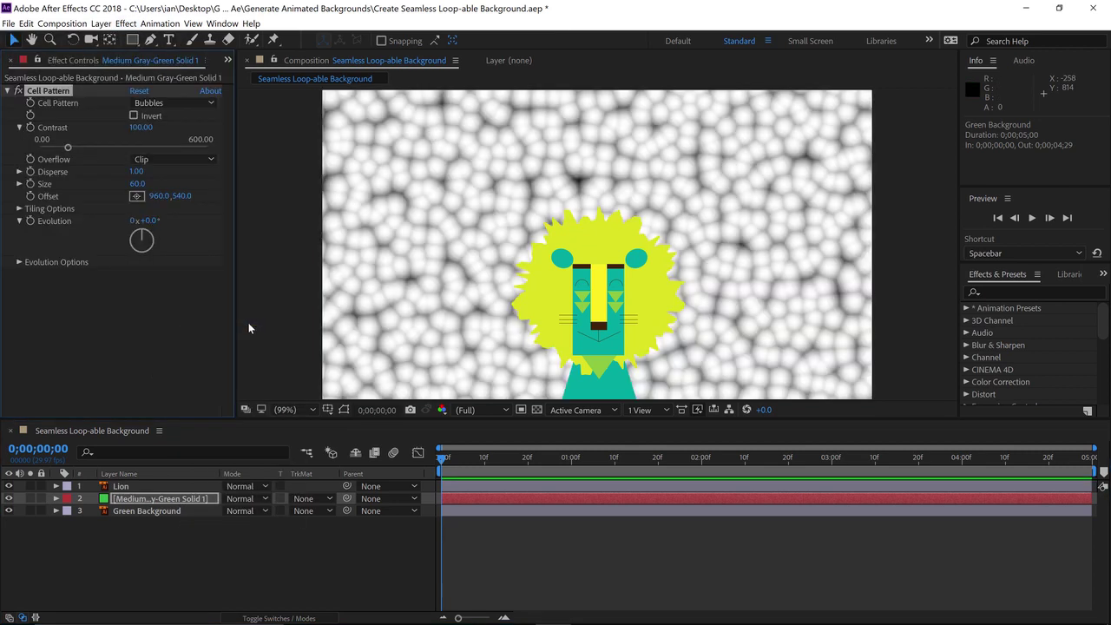
Step: Try the Crystals and Plates cell patterns and return to Bubbles
{"action": "left_click", "coordinate": [177, 104]}
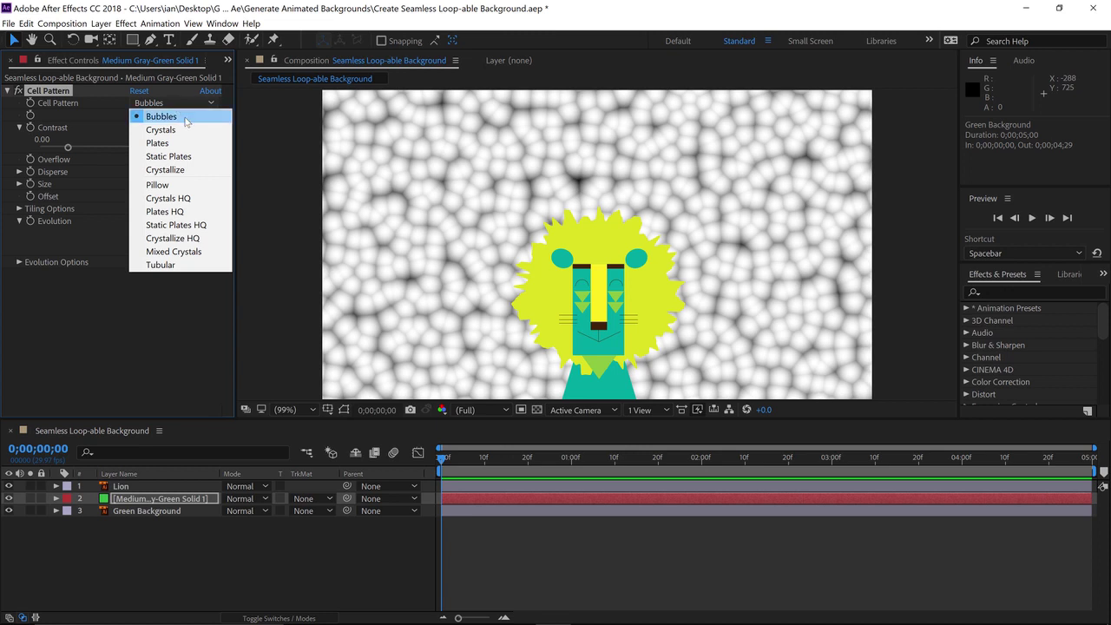
{"action": "left_click", "coordinate": [188, 131]}
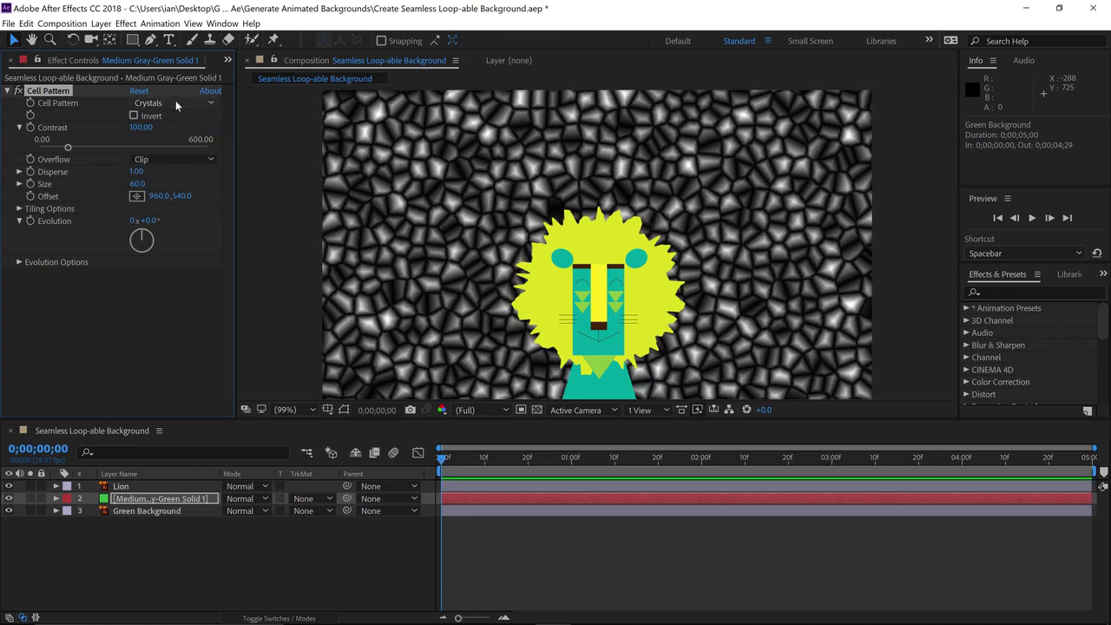
{"action": "left_click", "coordinate": [176, 103]}
{"action": "left_click", "coordinate": [178, 141]}
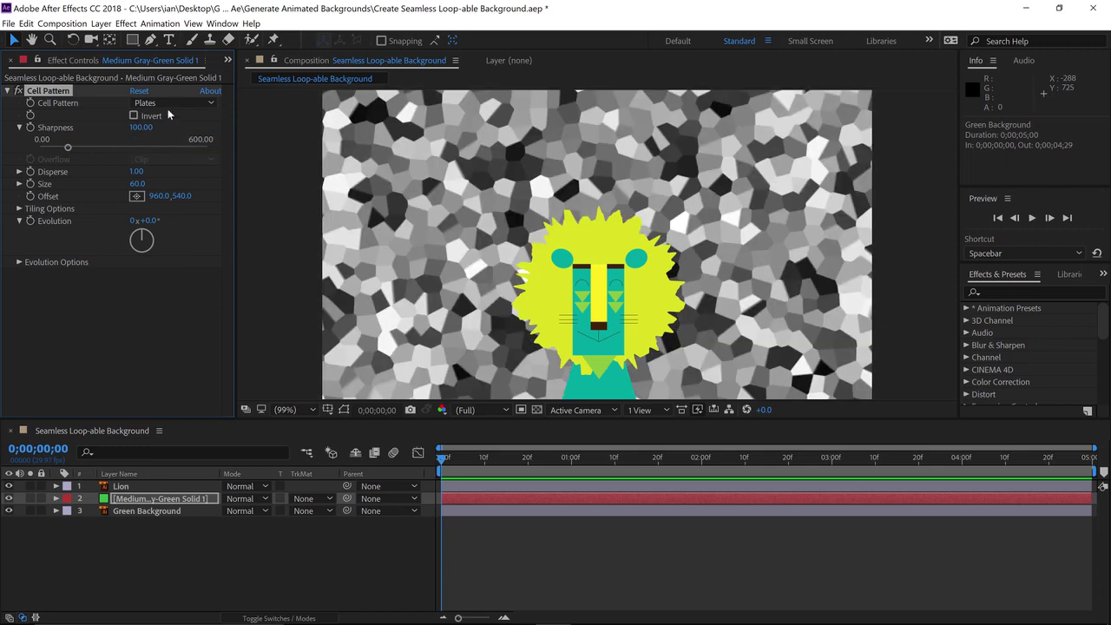
{"action": "left_click", "coordinate": [167, 106]}
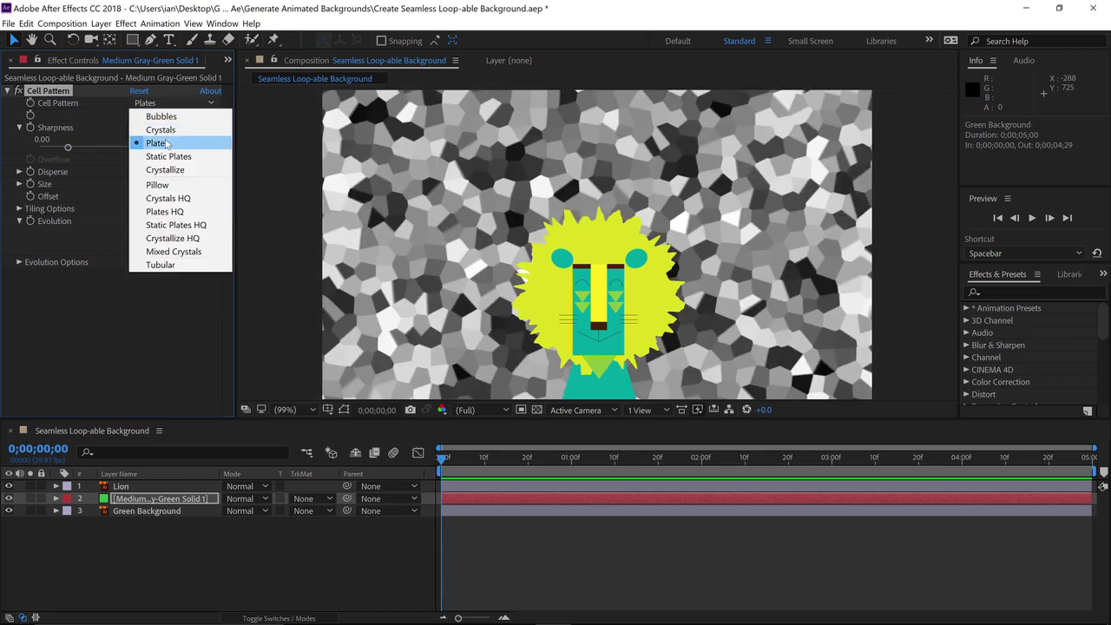
{"action": "left_click", "coordinate": [170, 115]}
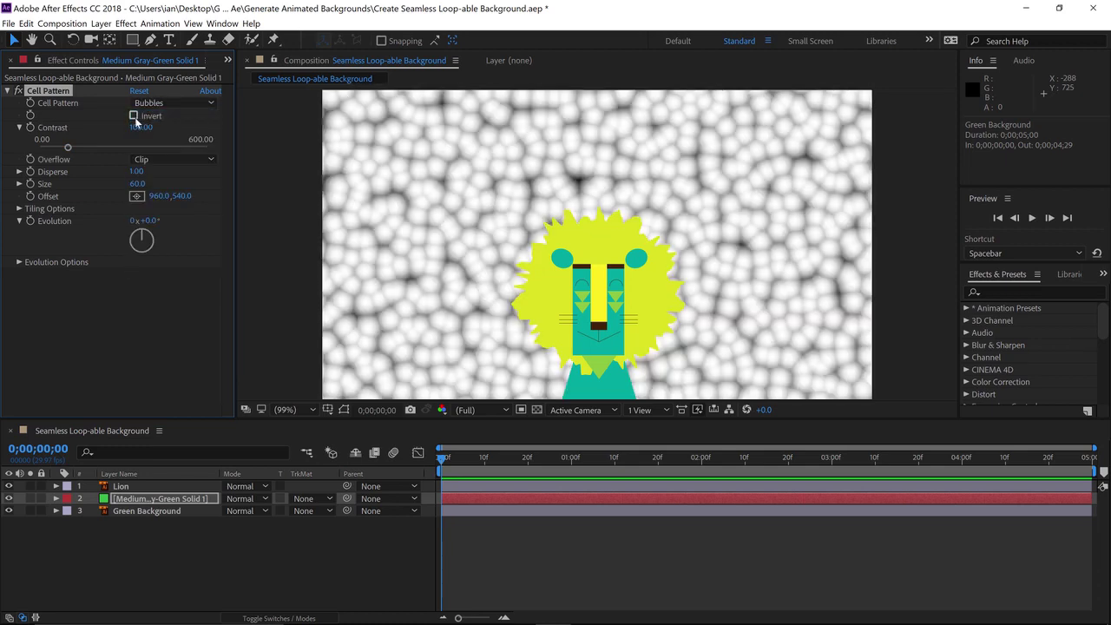
Step: Invert the Bubbles cell pattern and set its size to 250
{"action": "left_click", "coordinate": [134, 118]}
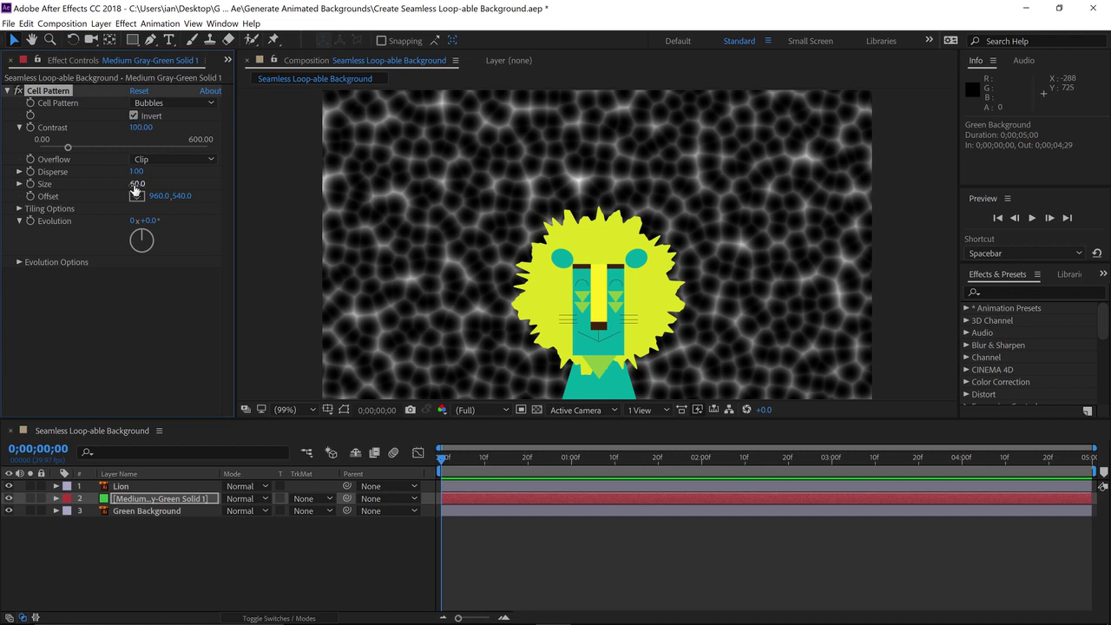
{"action": "left_click_drag", "start_coordinate": [135, 189], "coordinate": [264, 174]}
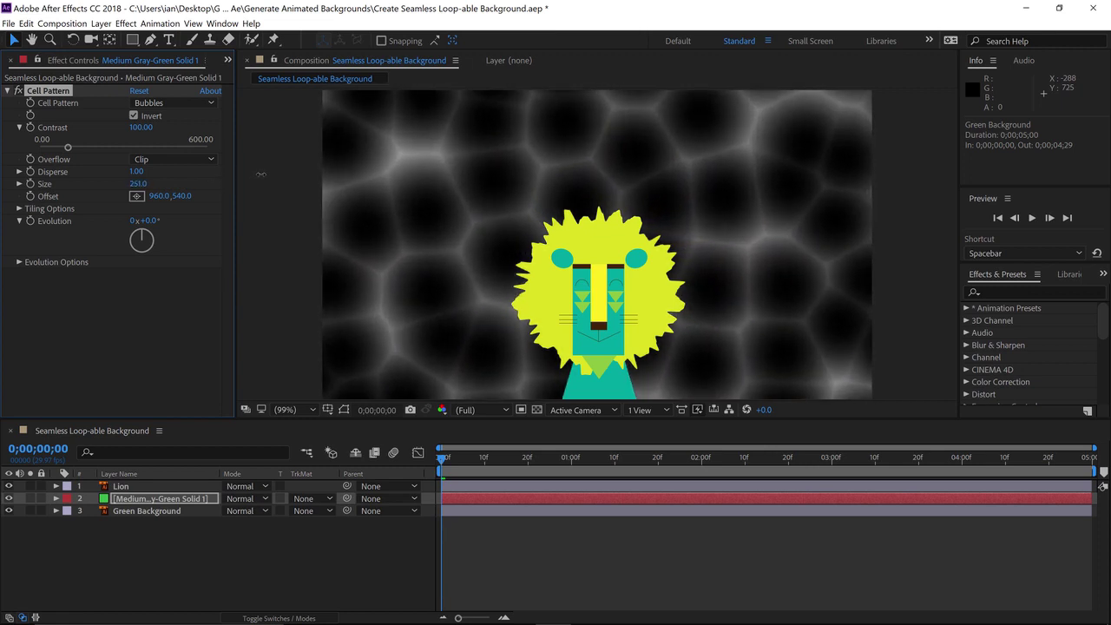
{"action": "left_click", "coordinate": [136, 184]}
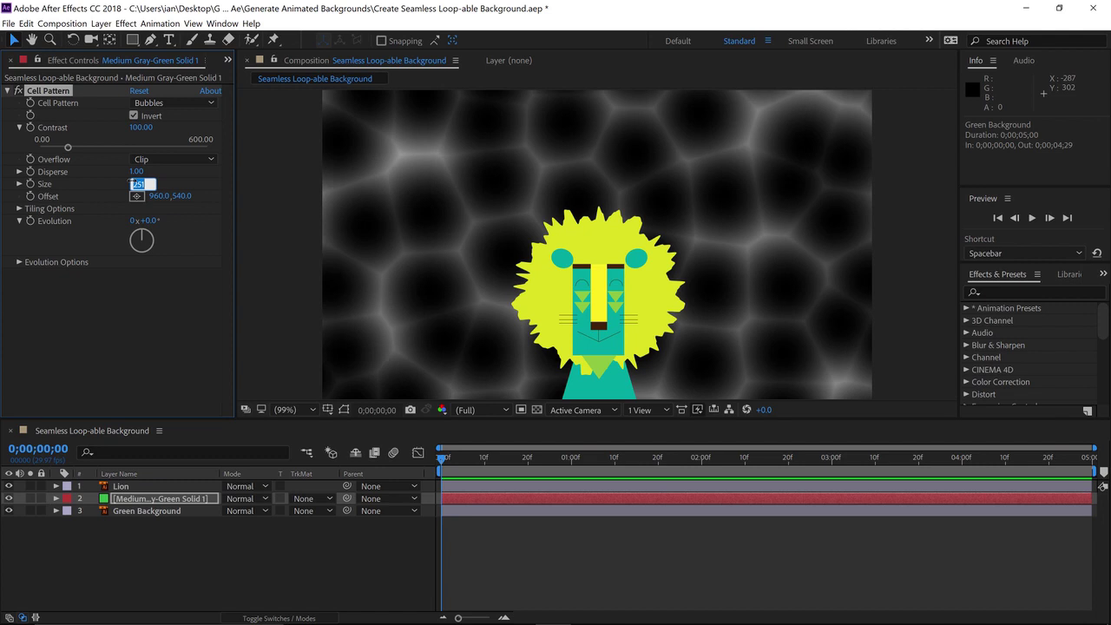
{"action": "type", "text": "250"}
{"action": "key", "text": "Return"}
Step: Try shifting the cell pattern's horizontal offset and changing its evolution, restoring each one after the test
{"action": "left_click_drag", "start_coordinate": [156, 196], "coordinate": [539, 198]}
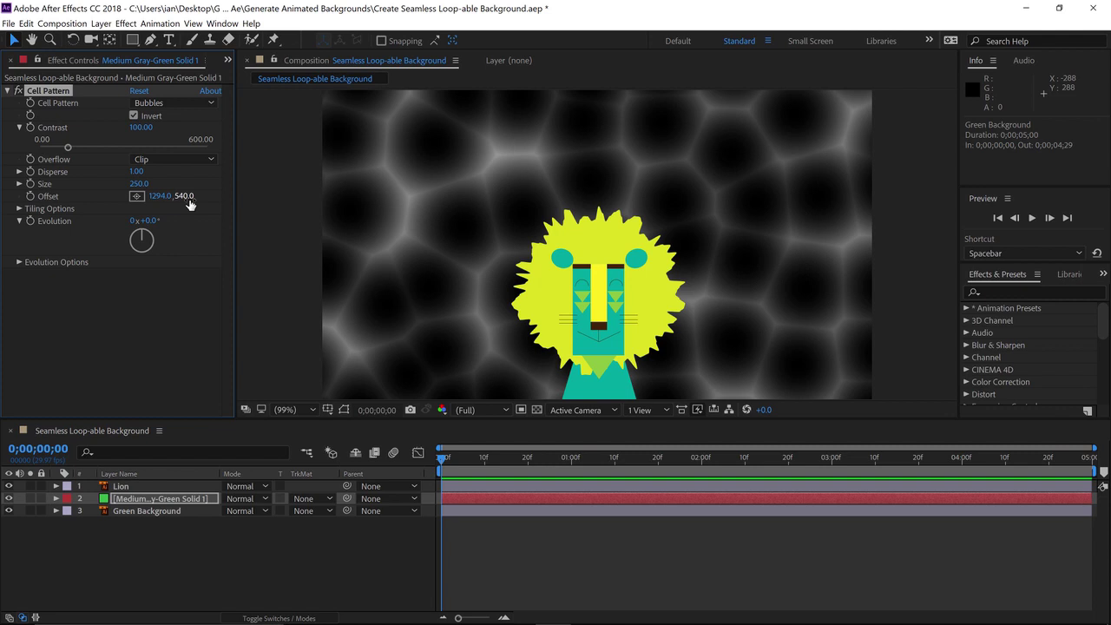
{"action": "key", "text": "ctrl+z"}
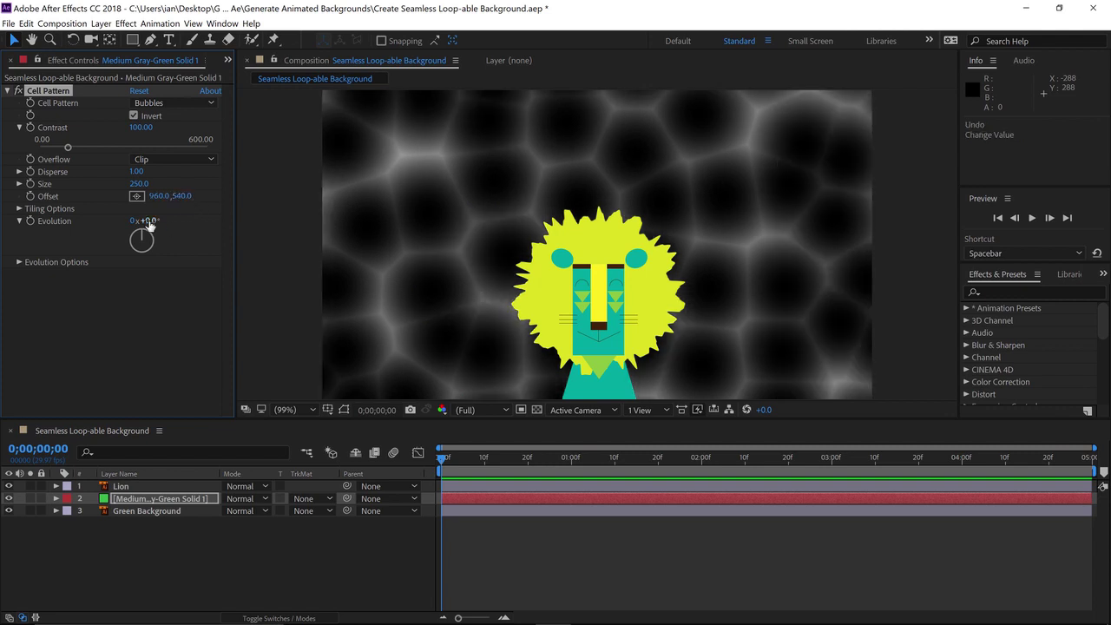
{"action": "mouse_move", "coordinate": [149, 224]}
{"action": "left_mouse_down"}
{"action": "mouse_move", "coordinate": [289, 197]}
{"action": "mouse_move", "coordinate": [553, 206]}
{"action": "mouse_move", "coordinate": [161, 232]}
{"action": "left_mouse_up"}
{"action": "left_click", "coordinate": [134, 221]}
{"action": "key", "text": "Tab"}
{"action": "type", "text": "0"}
{"action": "key", "text": "Tab"}
{"action": "left_click", "coordinate": [175, 257]}
Step: Keyframe the Cell Pattern evolution from 0 at the first frame to 2 revolutions at 0;00;04;29, and preview the motion
{"action": "left_click", "coordinate": [30, 222]}
{"action": "key", "text": "End"}
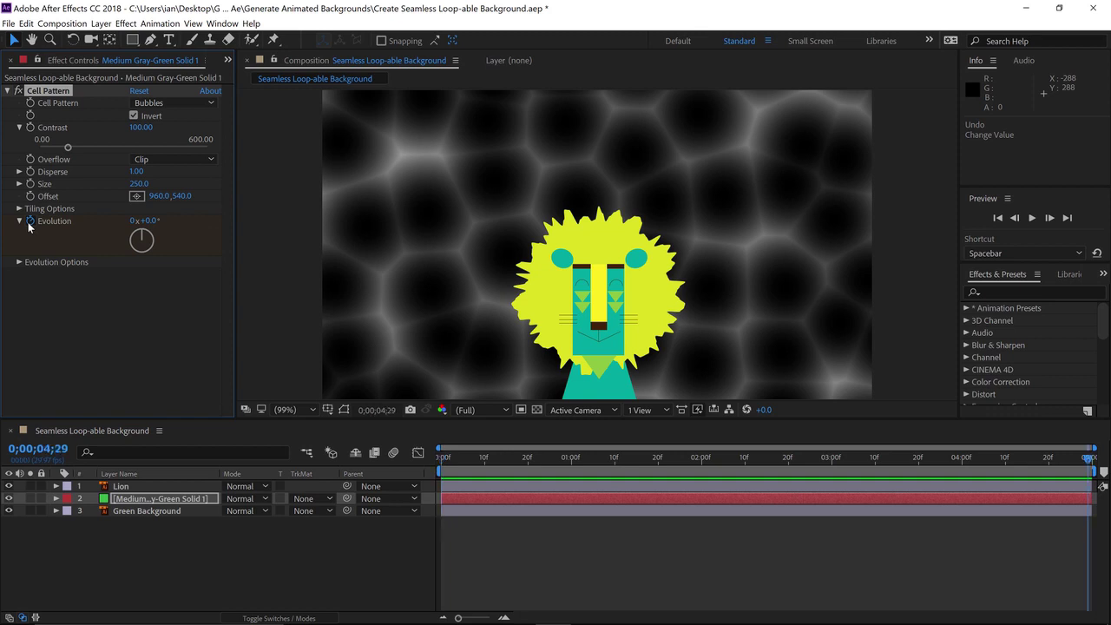
{"action": "left_click", "coordinate": [31, 221]}
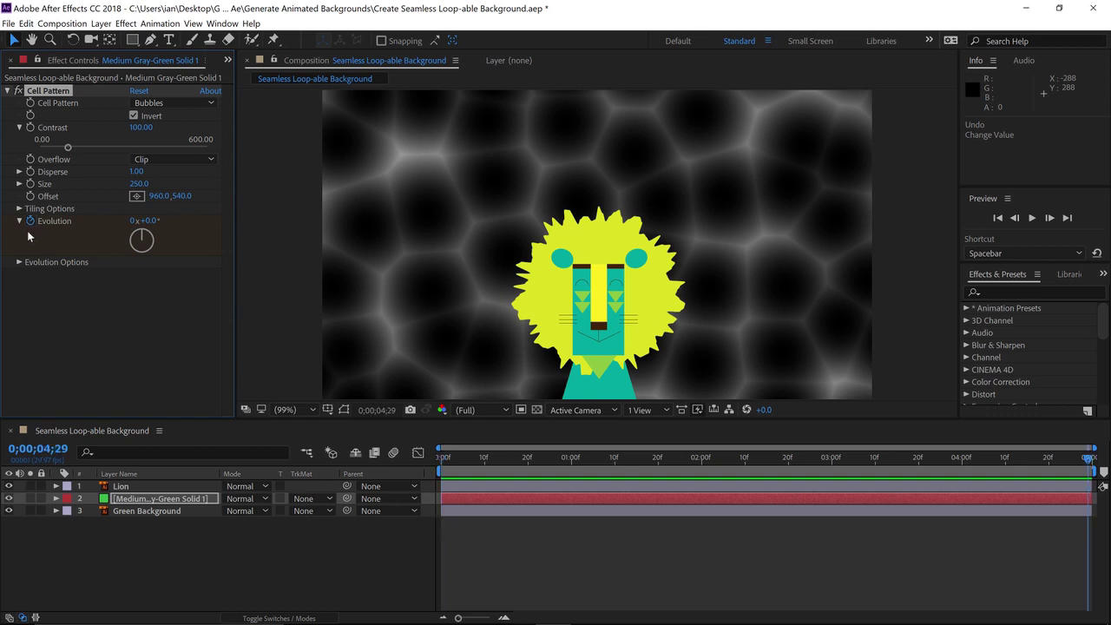
{"action": "left_click", "coordinate": [135, 223]}
{"action": "key", "text": "Return"}
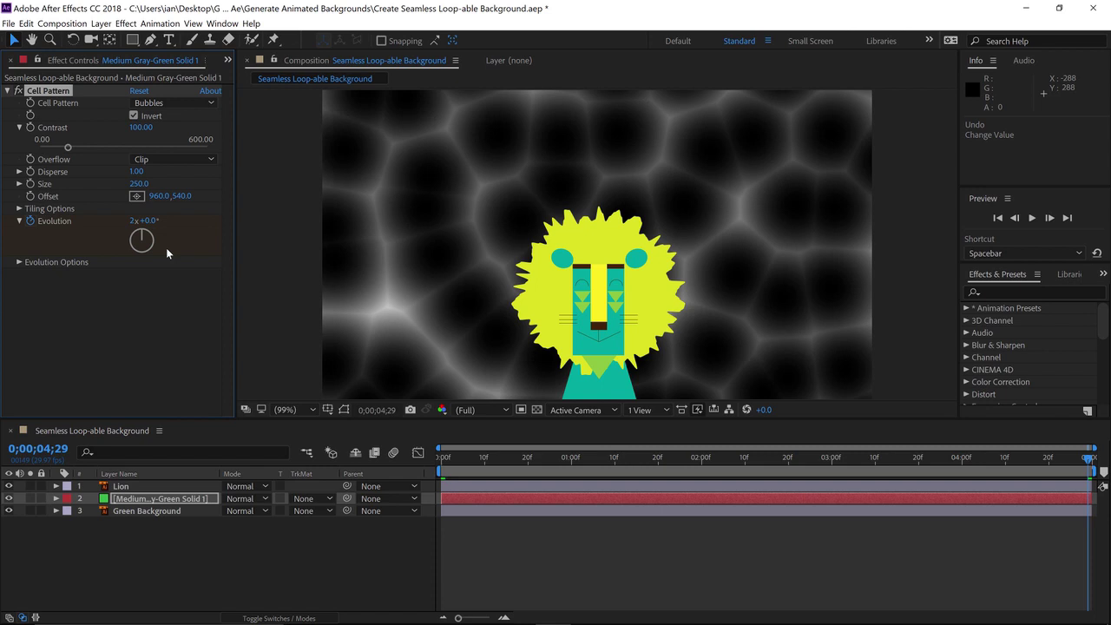
{"action": "key", "text": "space"}
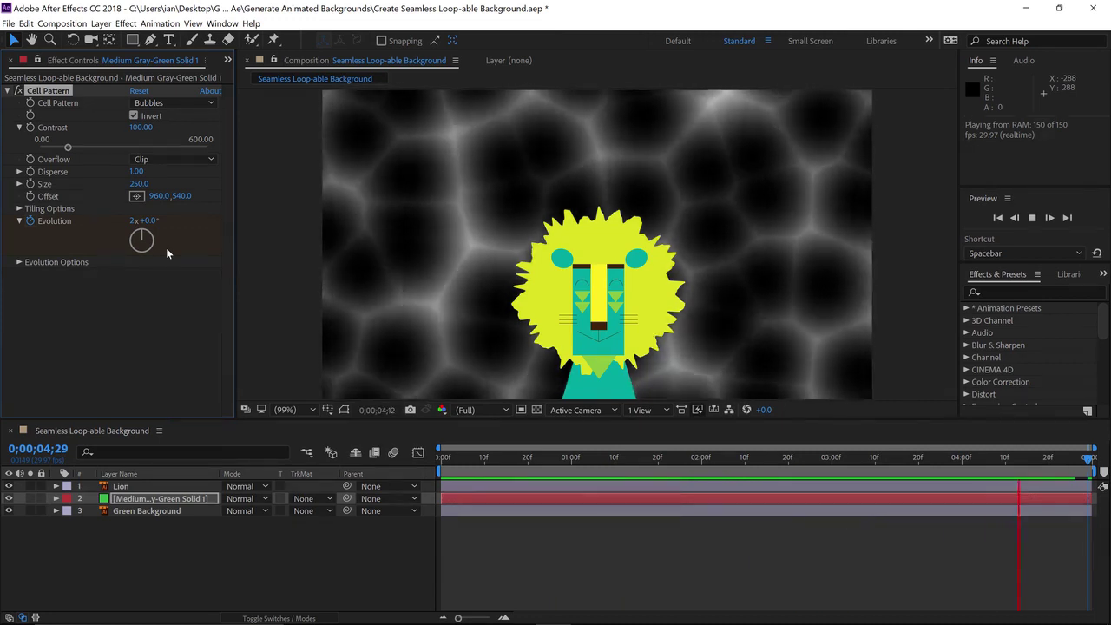
{"action": "key", "text": "space"}
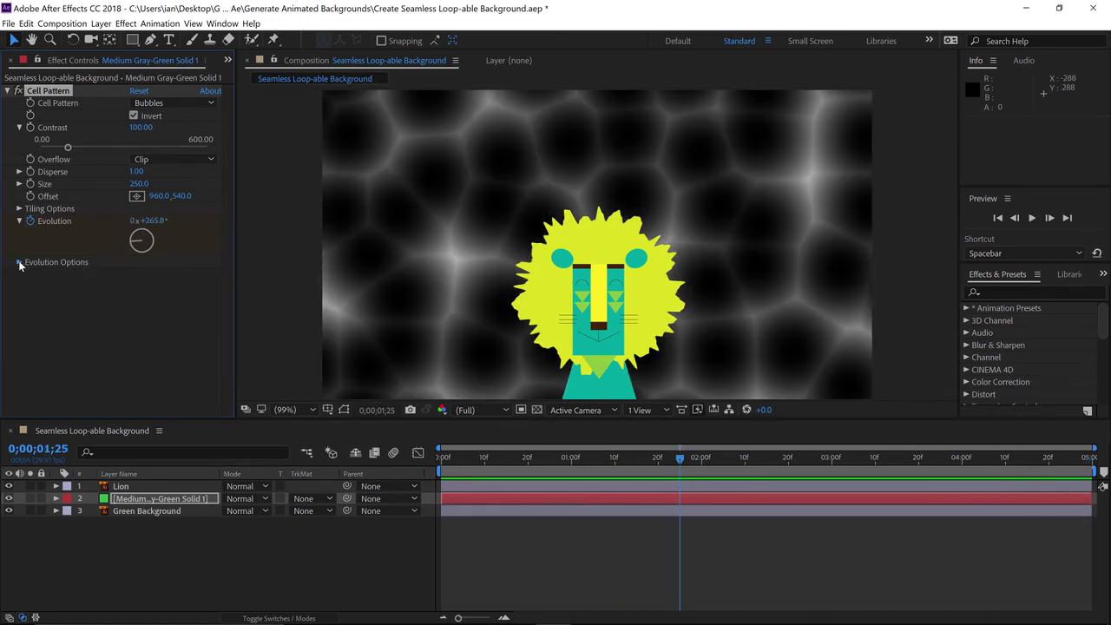
Step: Turn on Cycle Evolution in the cell pattern's evolution options and preview the loop
{"action": "left_click", "coordinate": [19, 262]}
{"action": "left_click", "coordinate": [133, 274]}
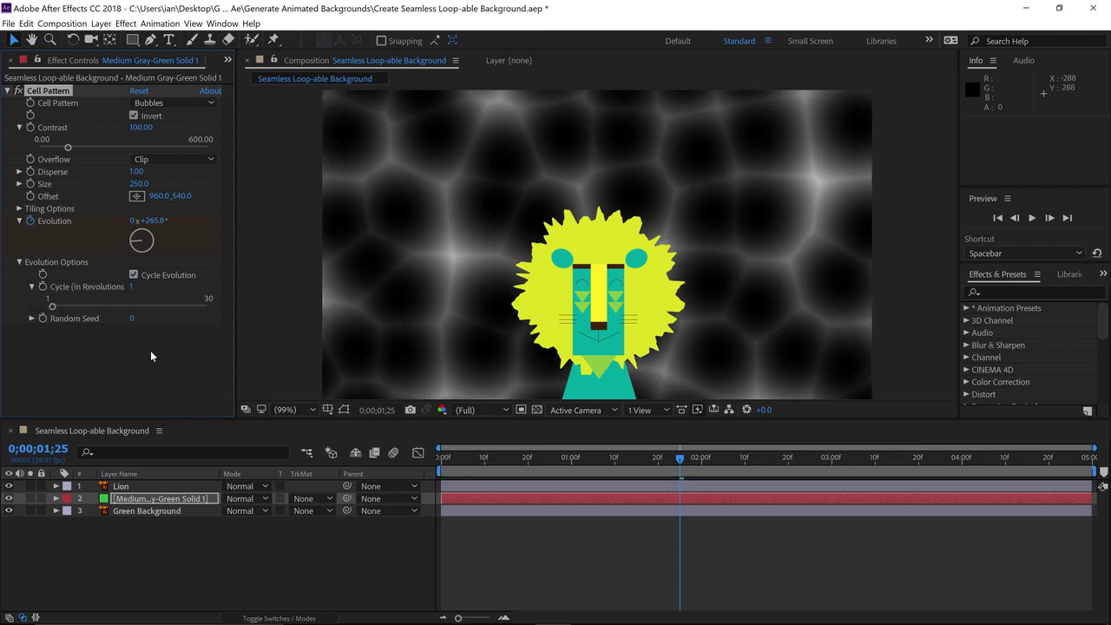
{"action": "key", "text": "space"}
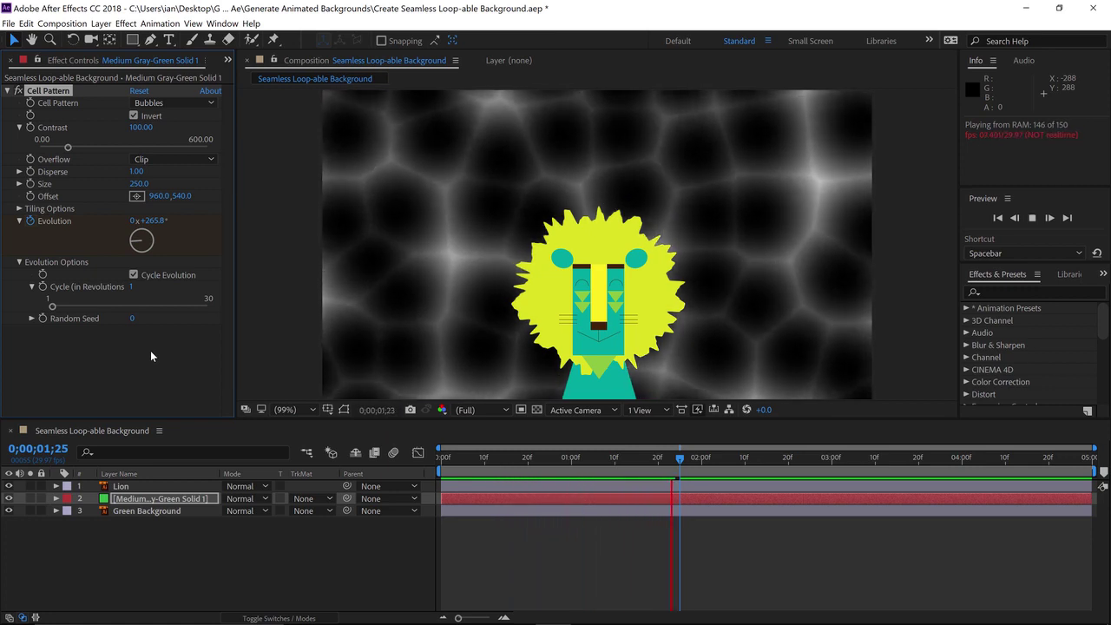
{"action": "key", "text": "space"}
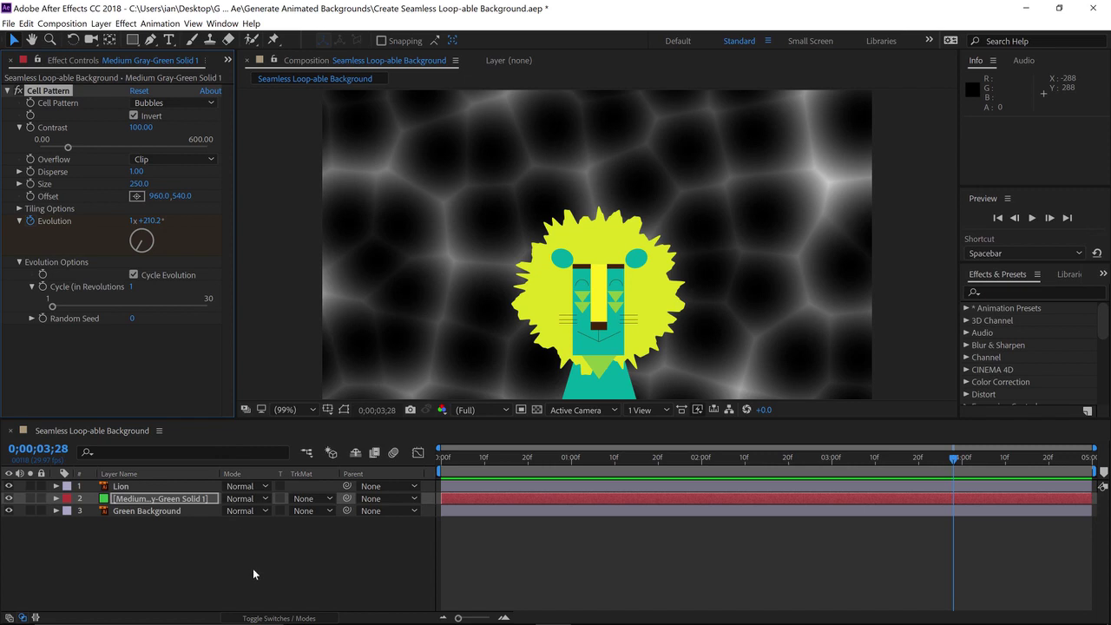
Step: Set the blending mode of the cell-patterned solid to Add
{"action": "left_click", "coordinate": [301, 619]}
{"action": "left_click", "coordinate": [301, 619]}
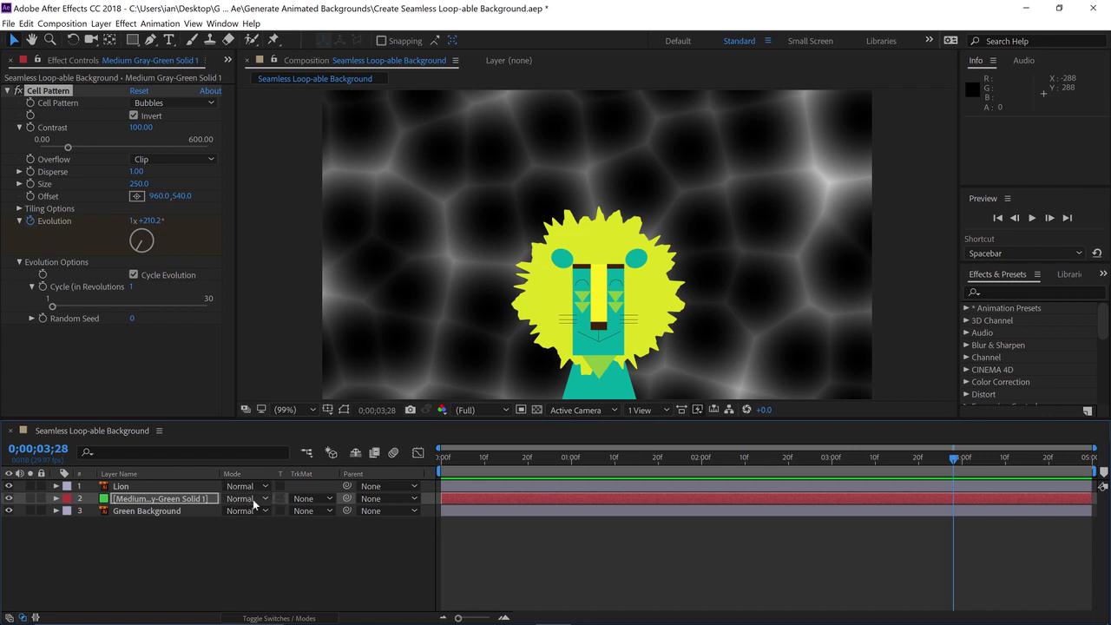
{"action": "left_click", "coordinate": [252, 500]}
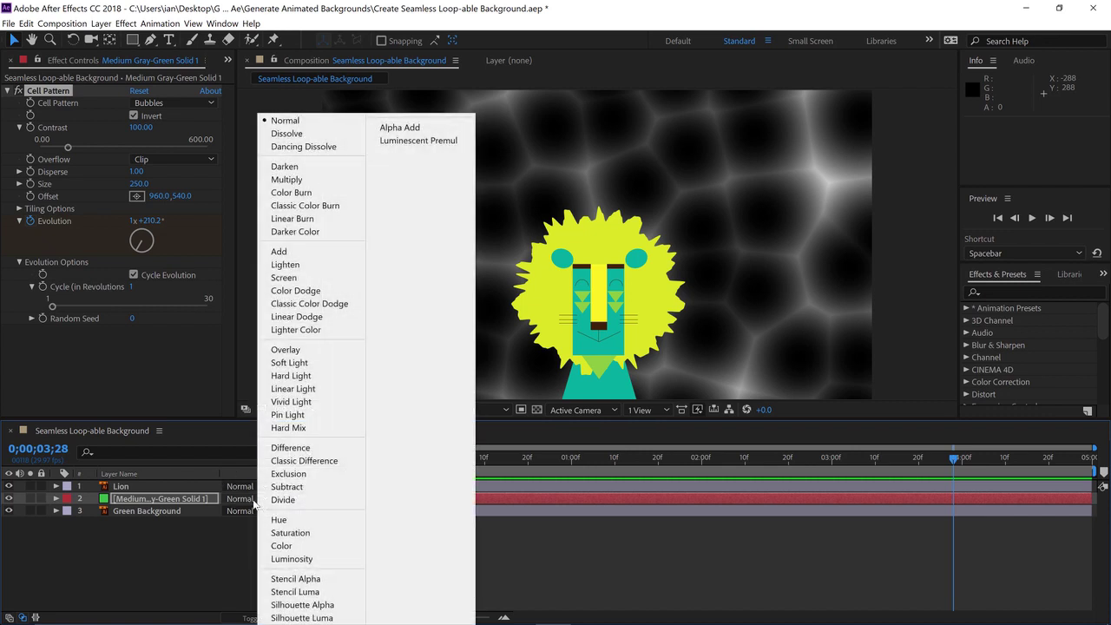
{"action": "left_click", "coordinate": [290, 252]}
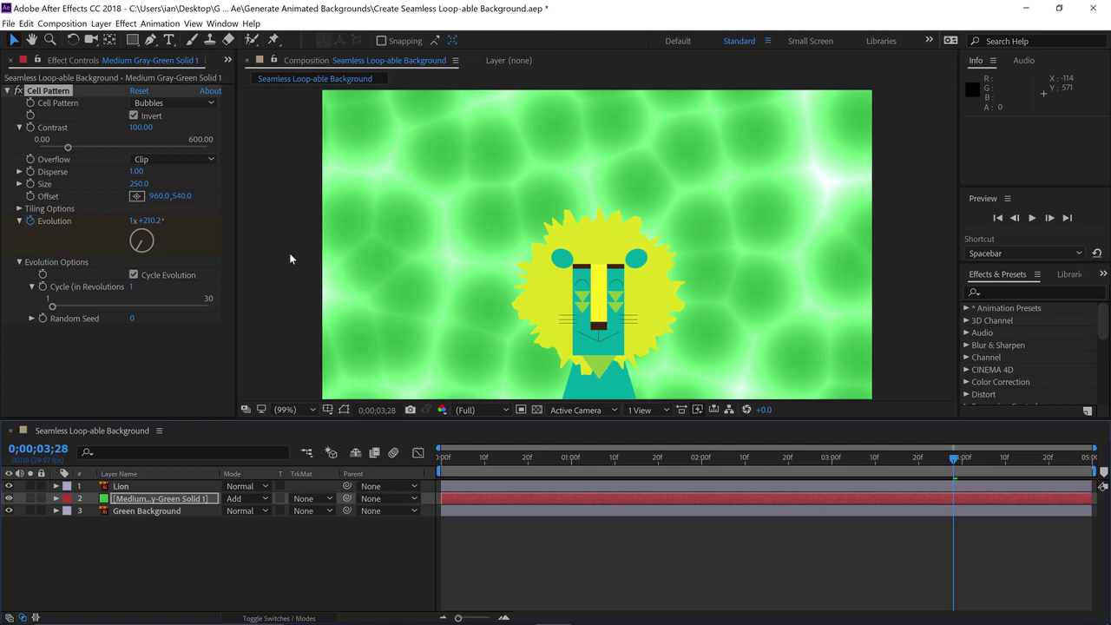
Step: Lower the opacity of the cell-patterned solid to 40%
{"action": "left_click", "coordinate": [144, 499]}
{"action": "key", "text": "t"}
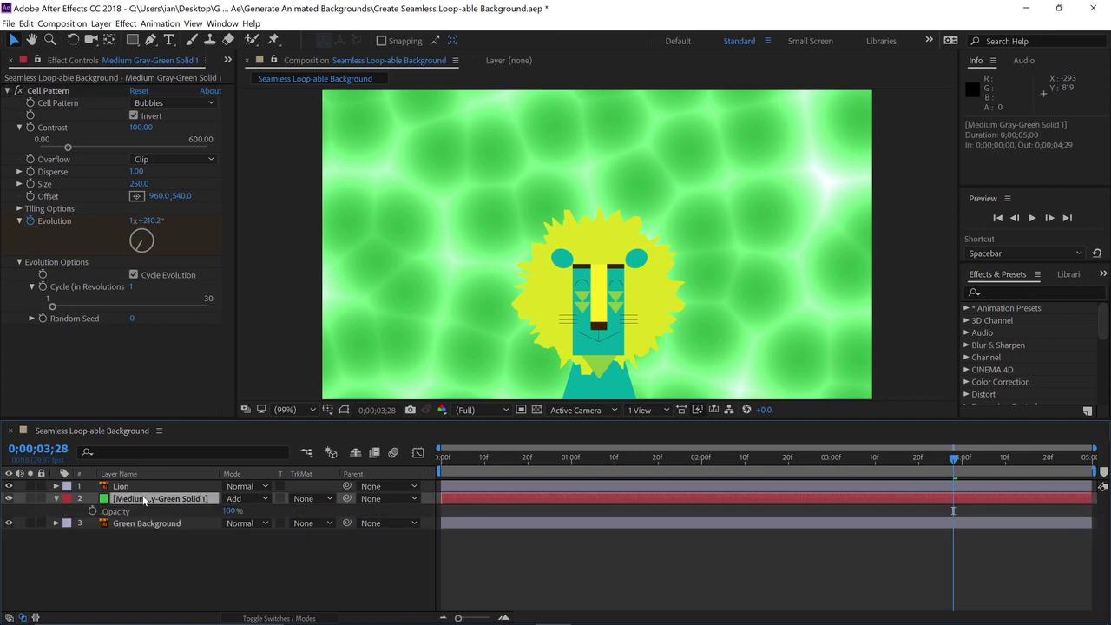
{"action": "left_click", "coordinate": [236, 515]}
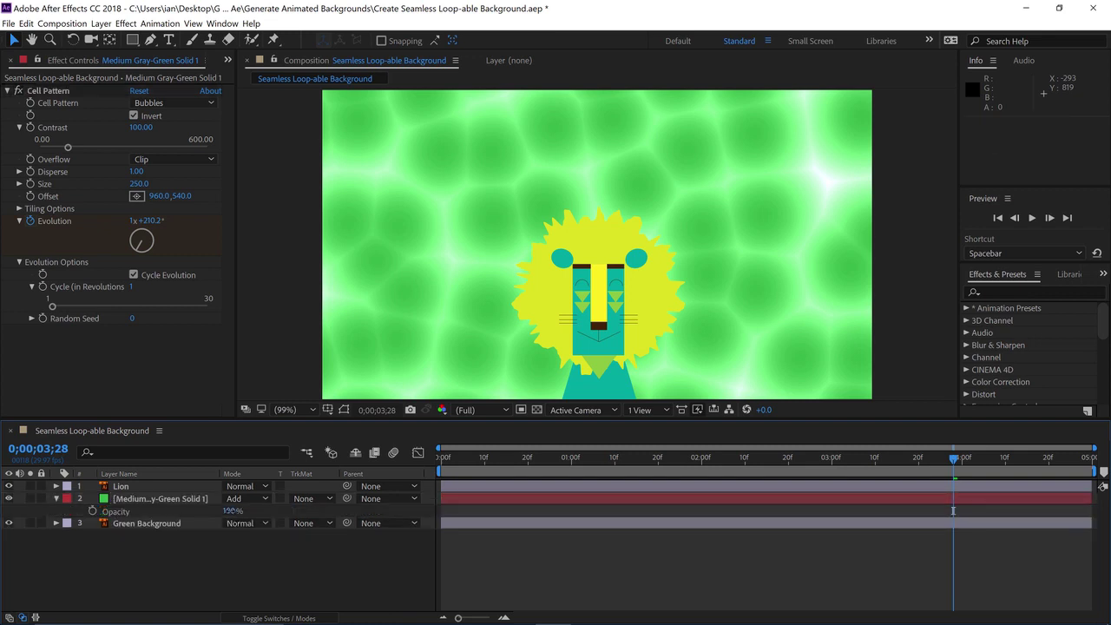
{"action": "left_click", "coordinate": [233, 511]}
{"action": "type", "text": "40"}
{"action": "key", "text": "Return"}
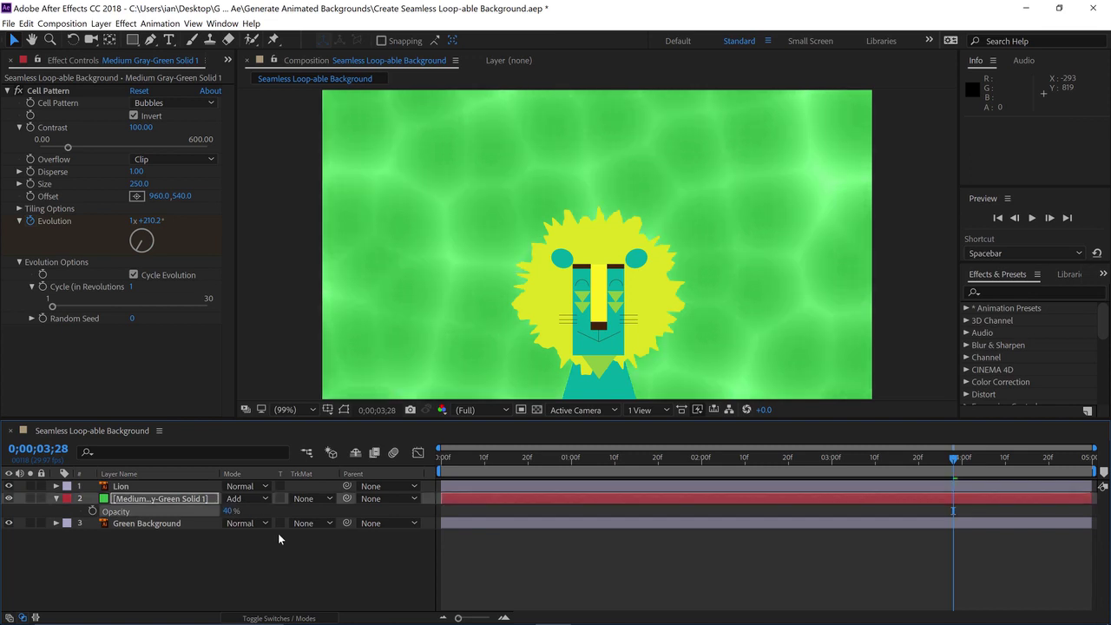
Step: Preview the looping animation of the blended cell pattern behind the lion
{"action": "key", "text": "space"}
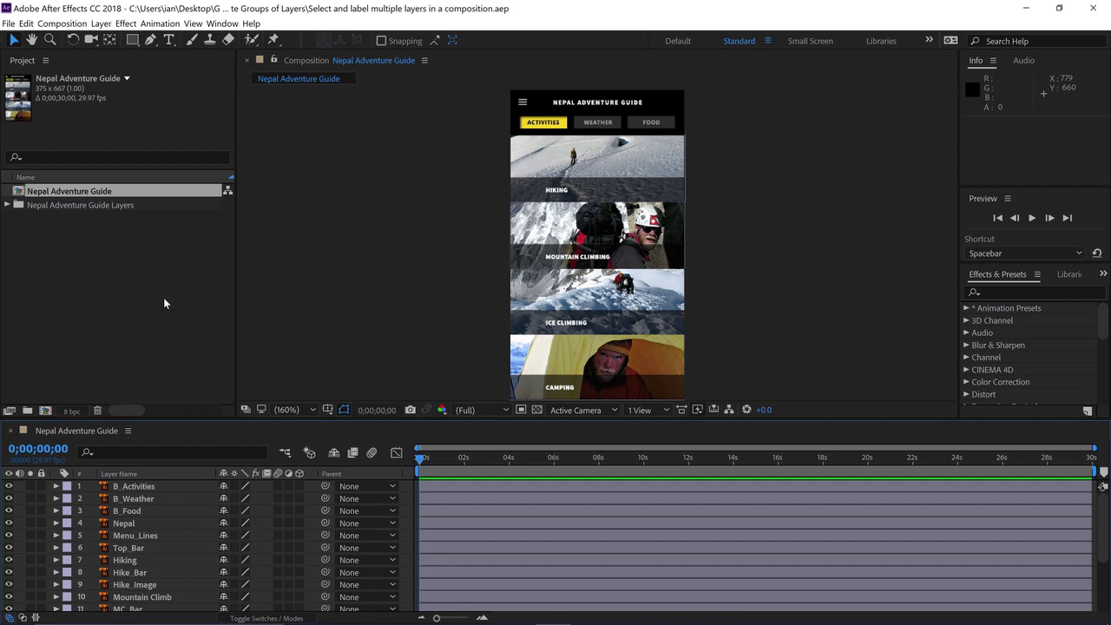
Step: Dock the Nepal Adventure Guide composition view beside its timeline and enlarge both vertically so all layers fit
{"action": "scroll", "coordinate": [147, 521], "scroll_direction": "down", "scroll_amount": 3}
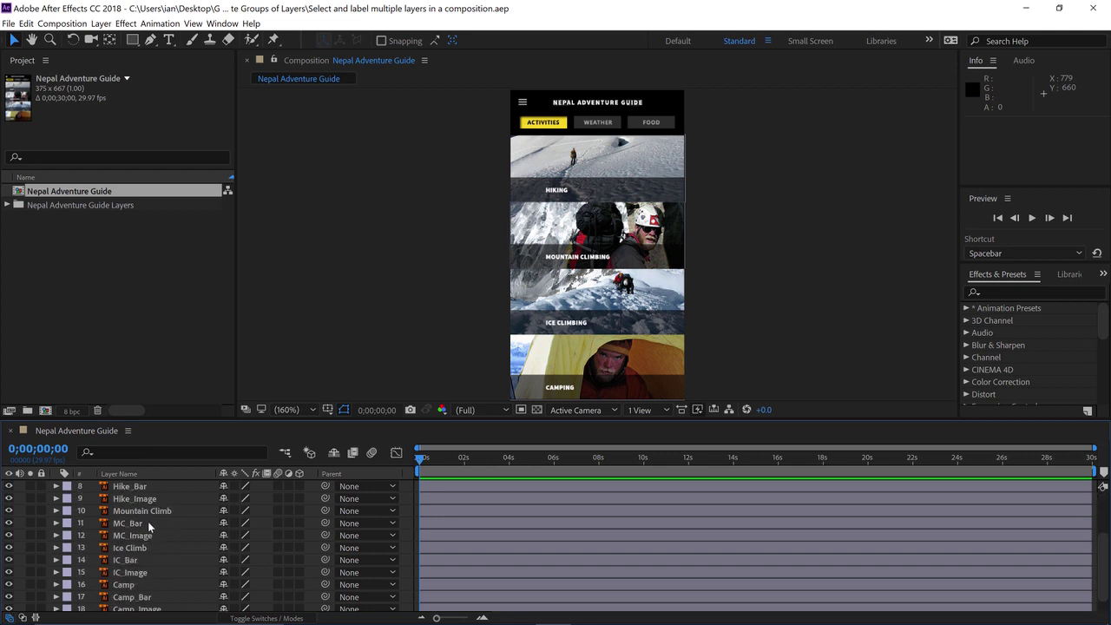
{"action": "scroll", "coordinate": [147, 521], "scroll_direction": "up", "scroll_amount": 3}
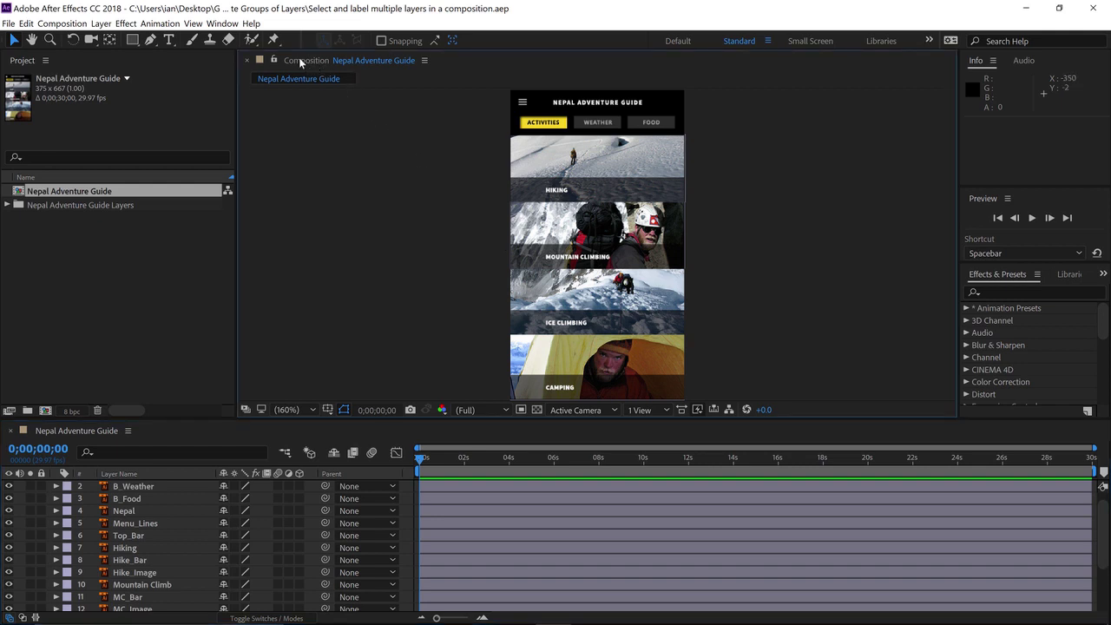
{"action": "left_click_drag", "start_coordinate": [300, 62], "coordinate": [313, 80]}
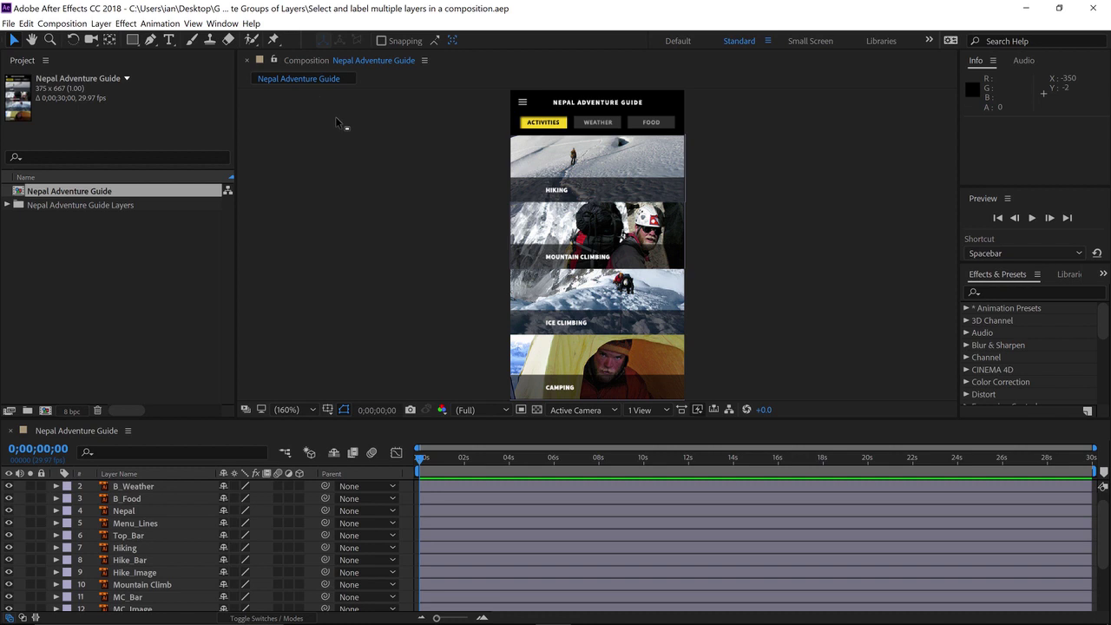
{"action": "left_click_drag", "start_coordinate": [362, 195], "coordinate": [397, 299]}
{"action": "left_click_drag", "start_coordinate": [442, 361], "coordinate": [1101, 508]}
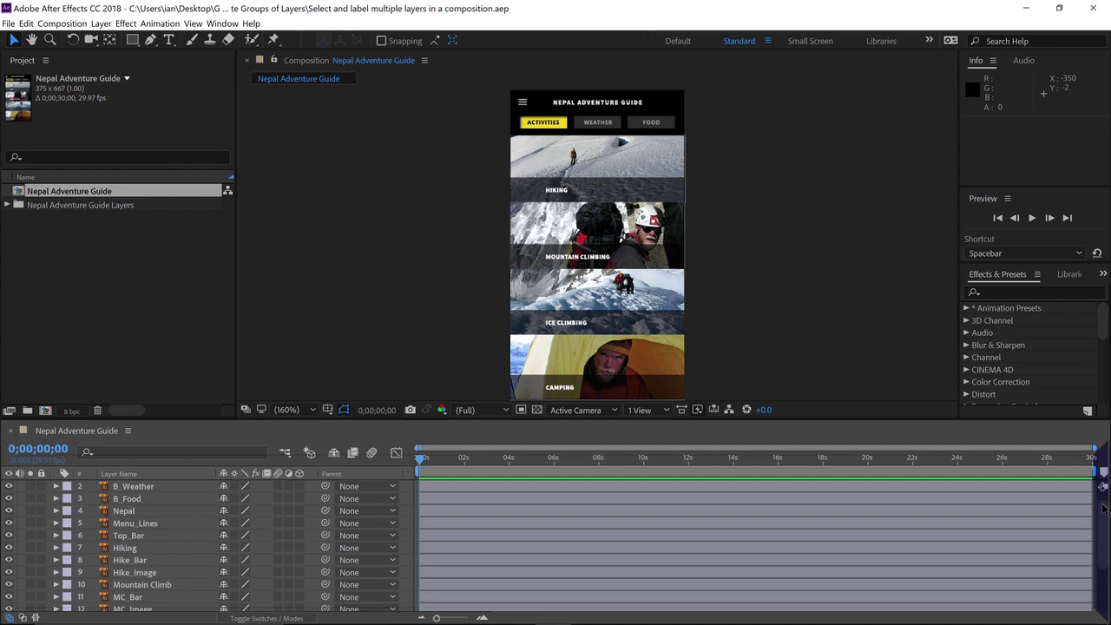
{"action": "left_click_drag", "start_coordinate": [1101, 508], "coordinate": [1103, 508]}
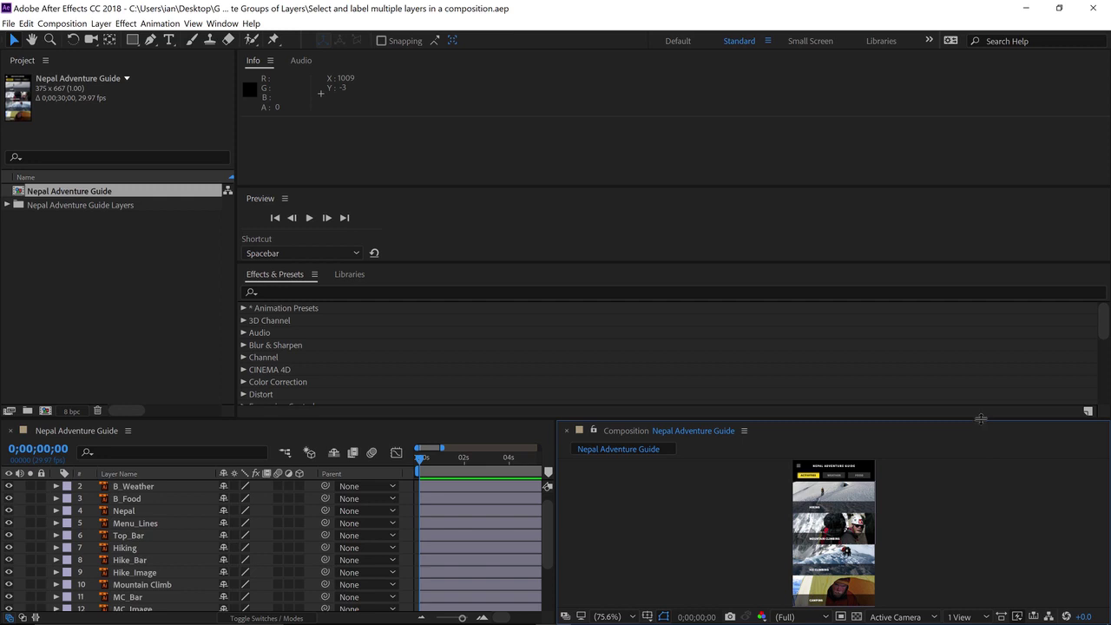
{"action": "left_click_drag", "start_coordinate": [981, 419], "coordinate": [950, 132]}
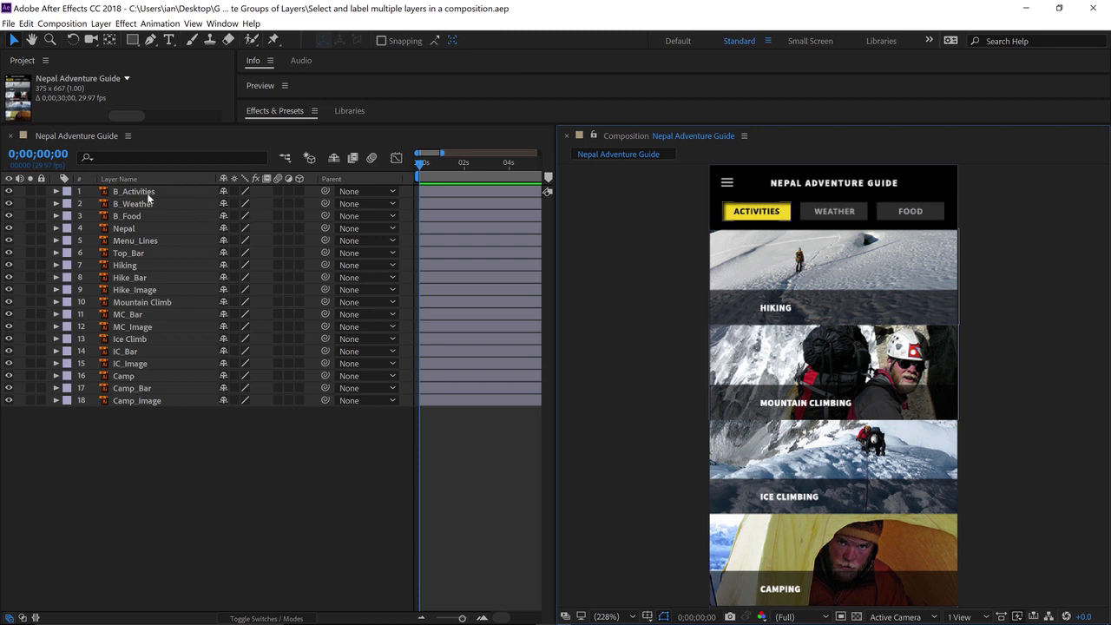
Step: Toggle the visibility of B_Activities off and on, and assign the Orange label to B_Activities, B_Weather and B_Food
{"action": "left_click", "coordinate": [9, 192]}
{"action": "left_click", "coordinate": [8, 192]}
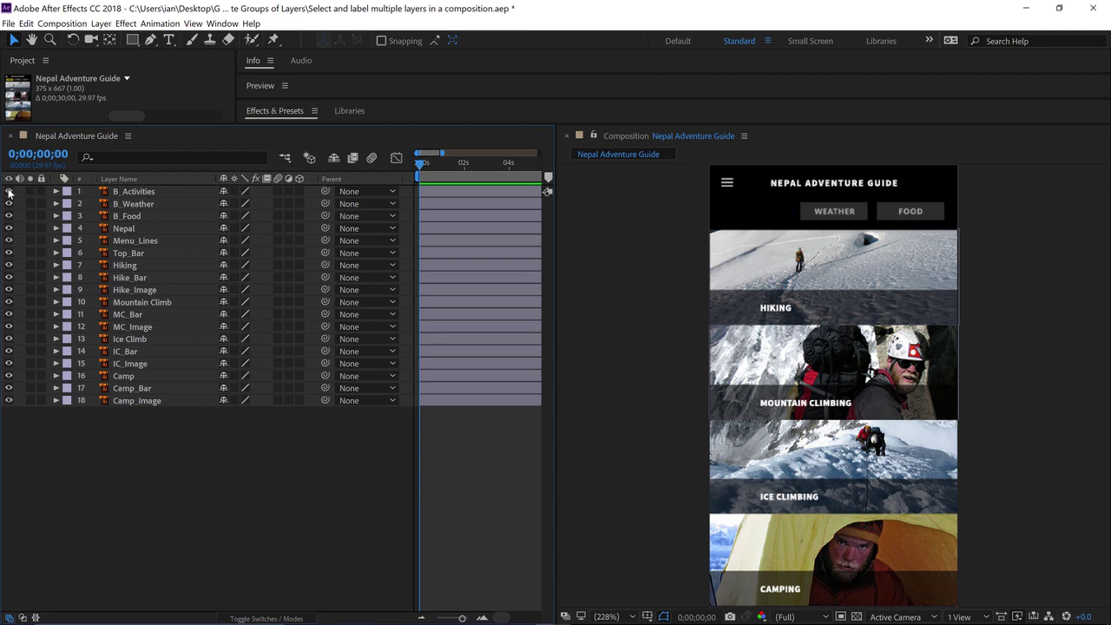
{"action": "left_click", "coordinate": [120, 192]}
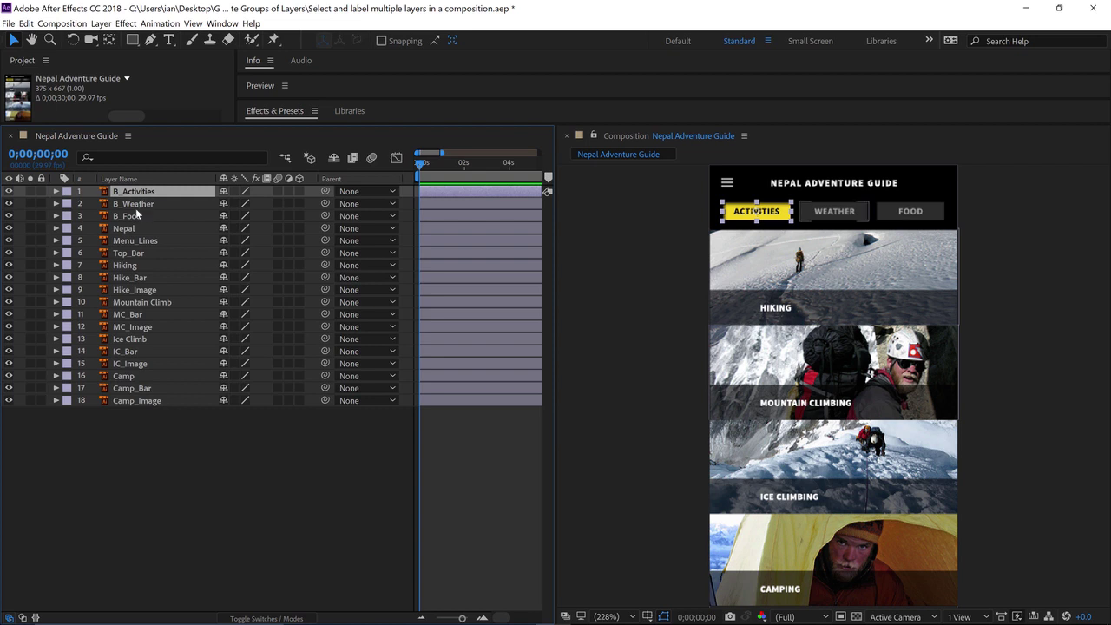
{"action": "left_click", "coordinate": [136, 216], "text": "shift"}
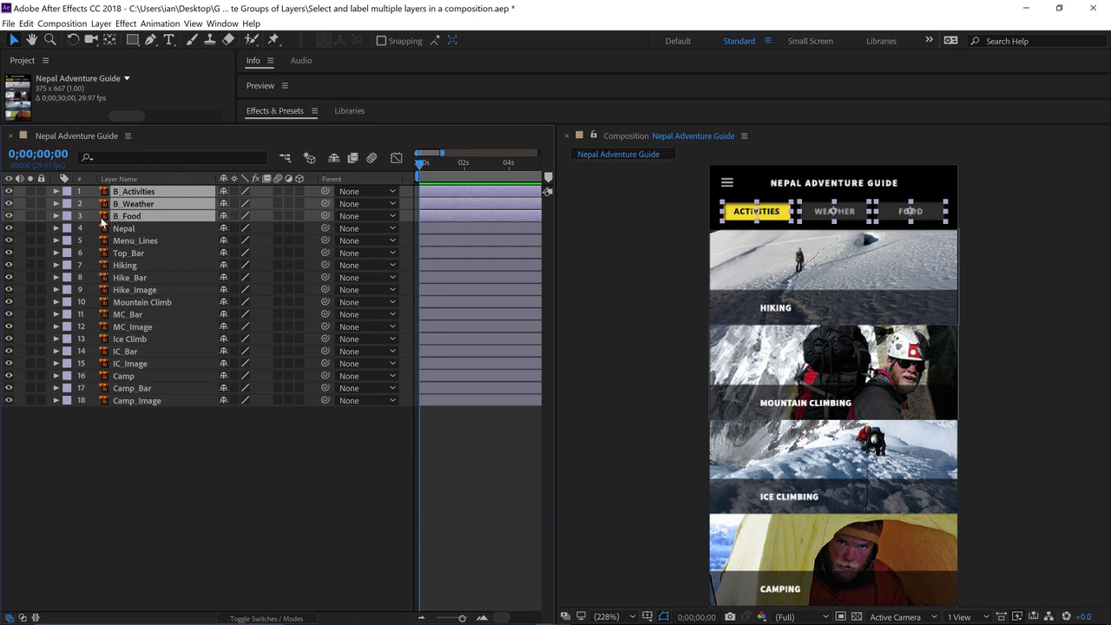
{"action": "left_click", "coordinate": [66, 217]}
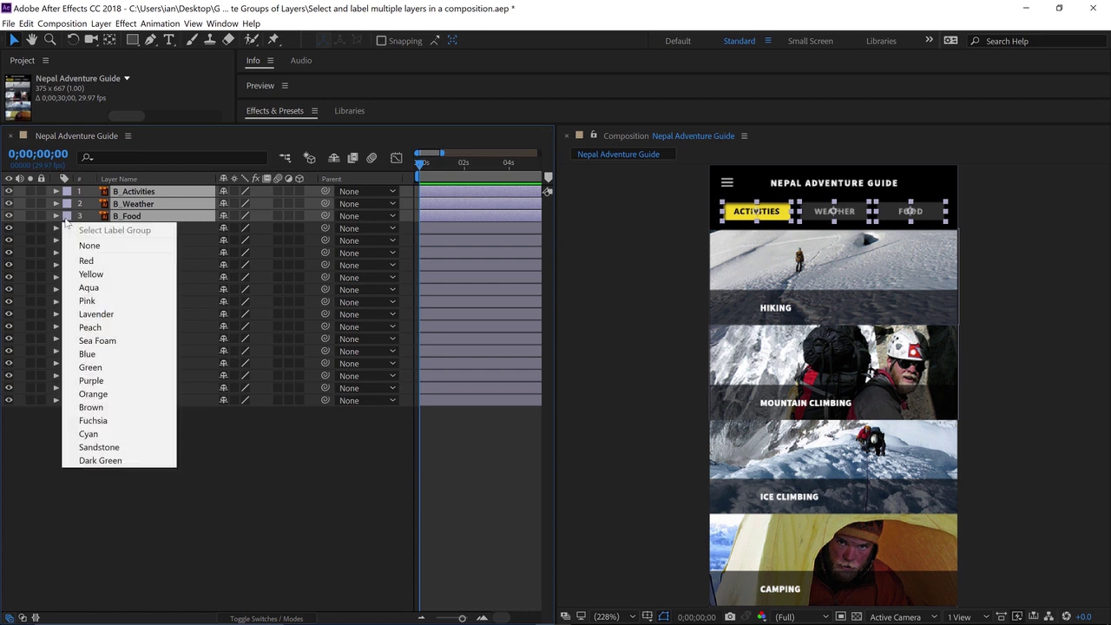
{"action": "left_click", "coordinate": [117, 395]}
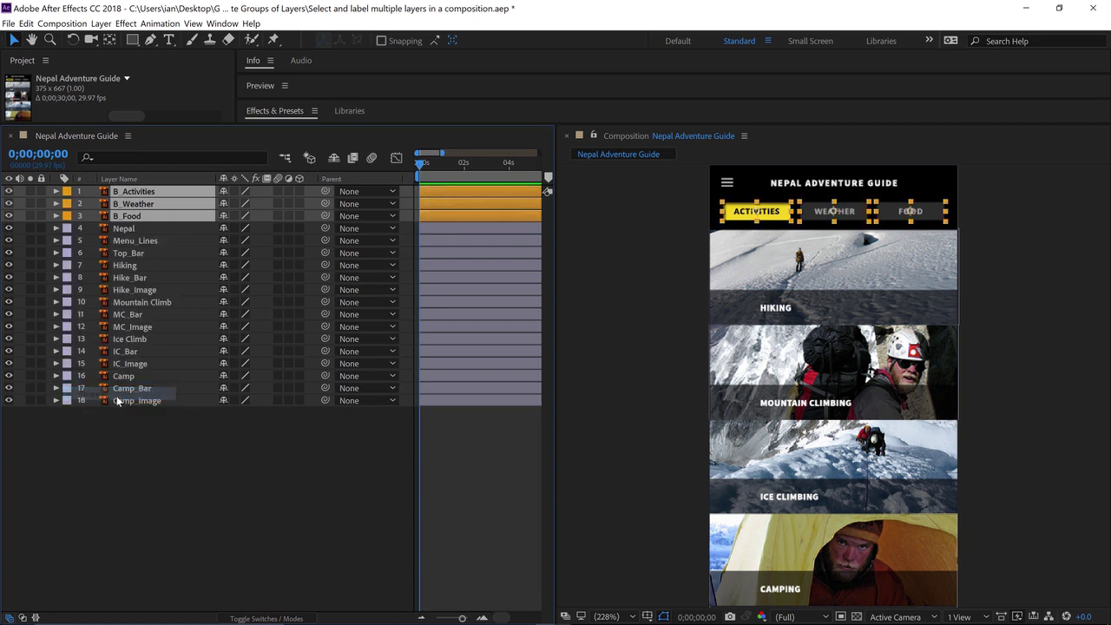
Step: Select the Nepal title layer
{"action": "left_click", "coordinate": [123, 230]}
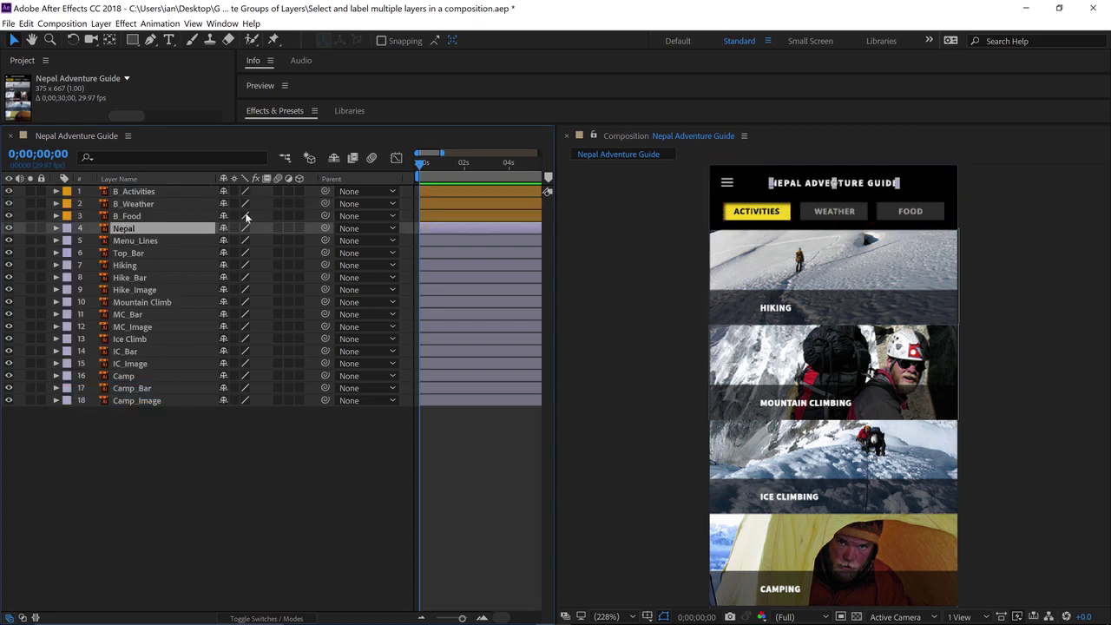